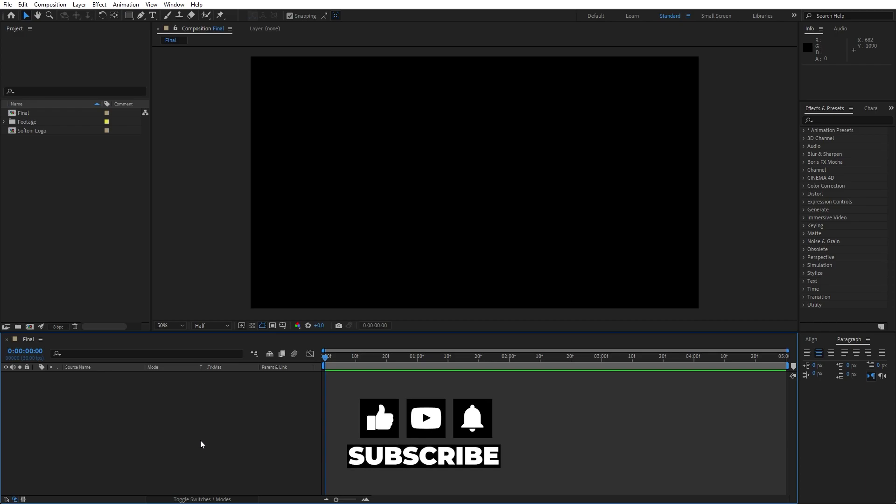
Check the Final composition's size, frame rate and duration settings without changing them.
key(ctrl+k)
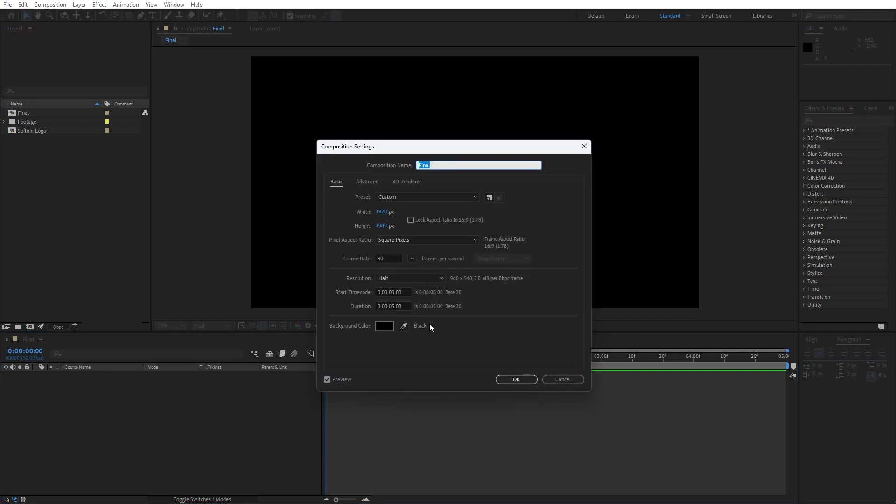
click(561, 377)
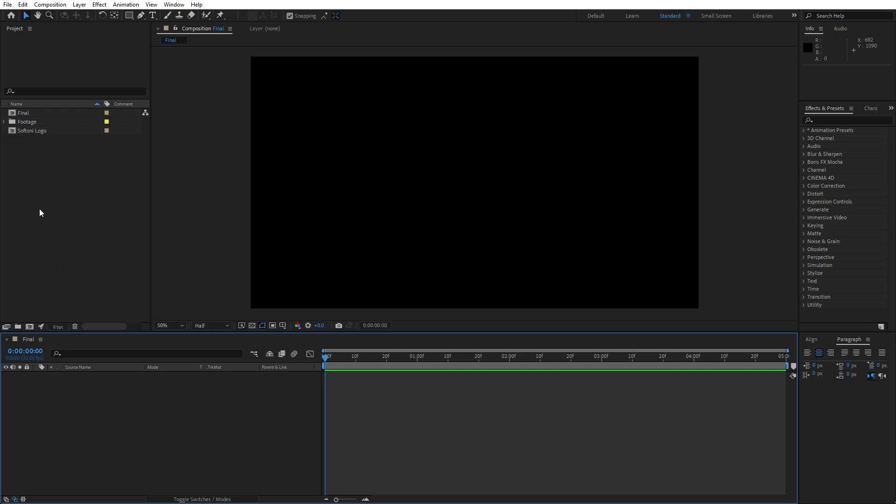
Create a 1920 × 1080 px light gray solid layer named Background in the Final composition.
right_click(128, 427)
mouse_move(154, 309)
click(278, 335)
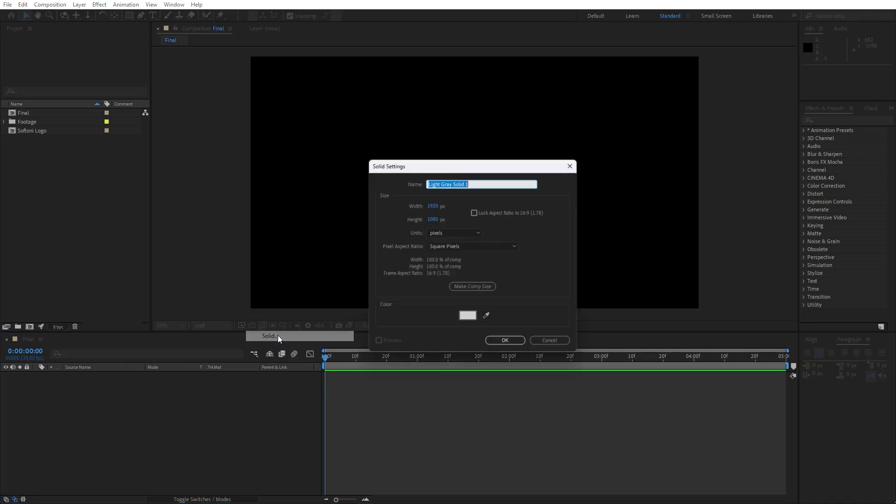
text(Background)
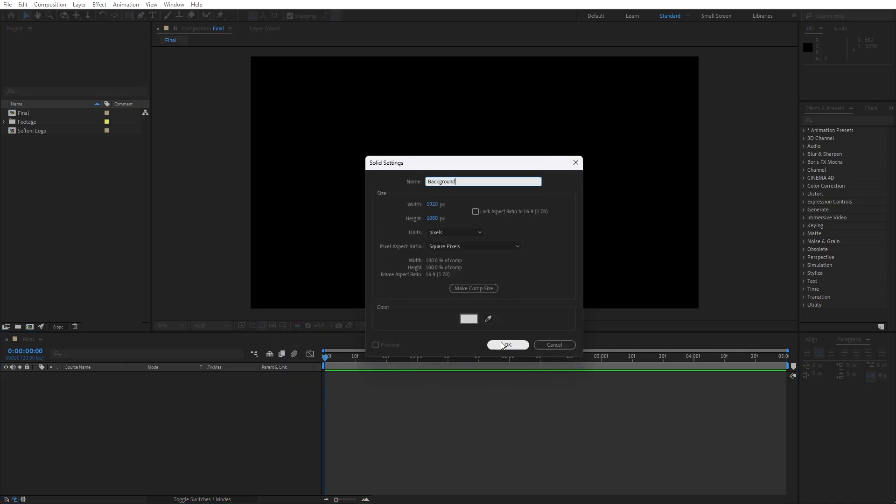
click(501, 344)
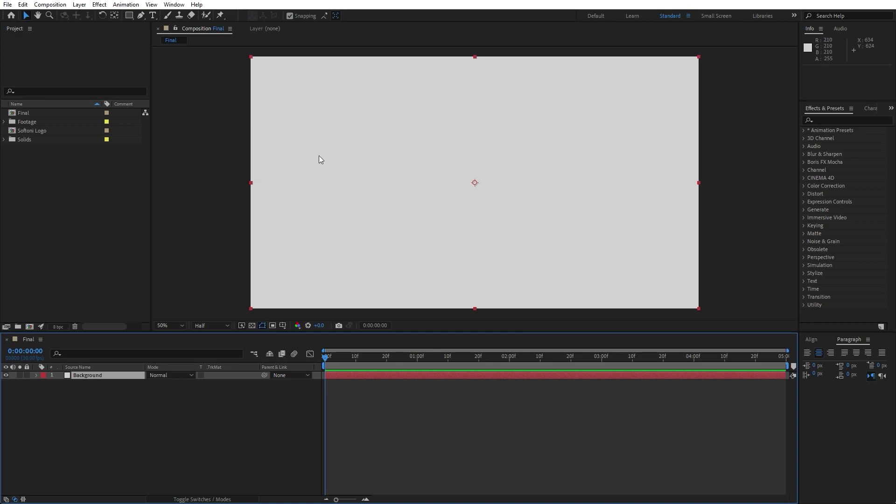
Find the Gradient Ramp effect by searching for "ramp" and apply it to the Background layer.
click(174, 4)
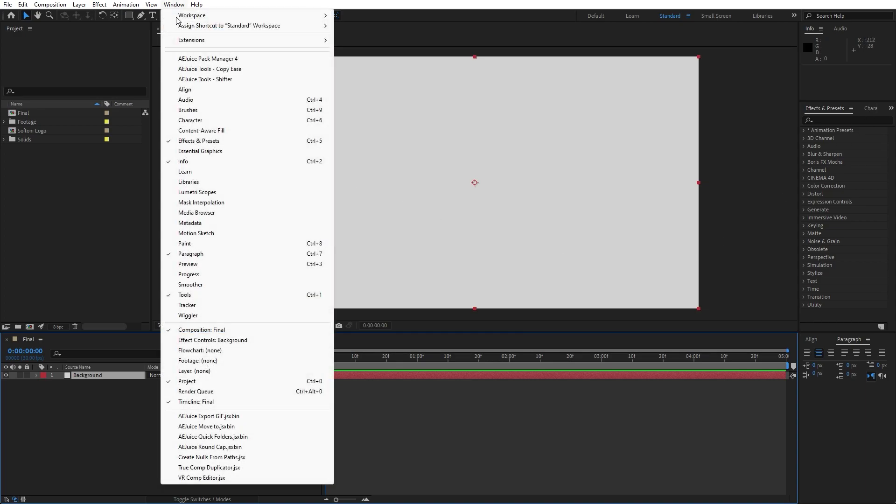
click(194, 142)
text(ramp)
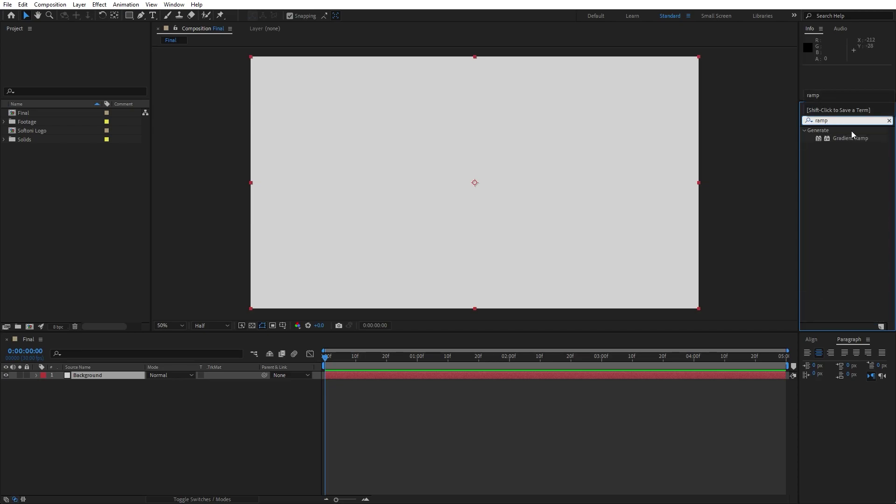
drag(857, 138, 114, 376)
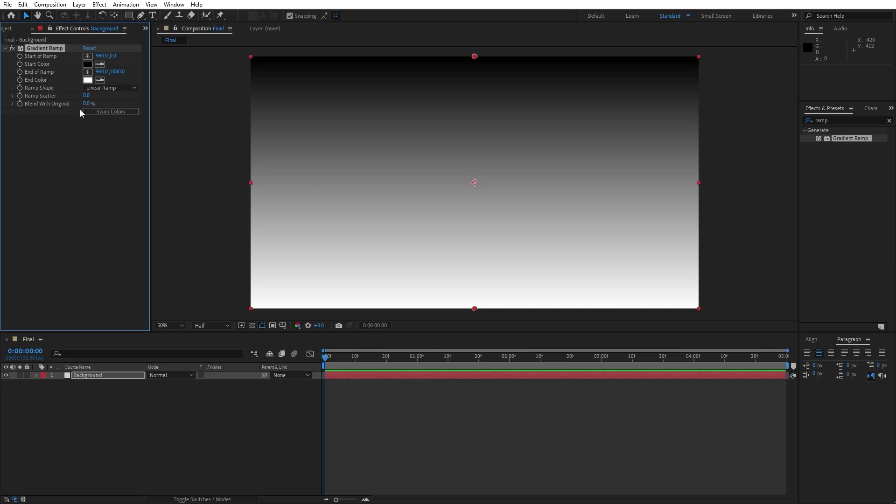
Place the ramp start just outside the frame's upper-left corner at about (-86, -6) and its end near the lower-right corner at about (1930, 1066).
click(87, 56)
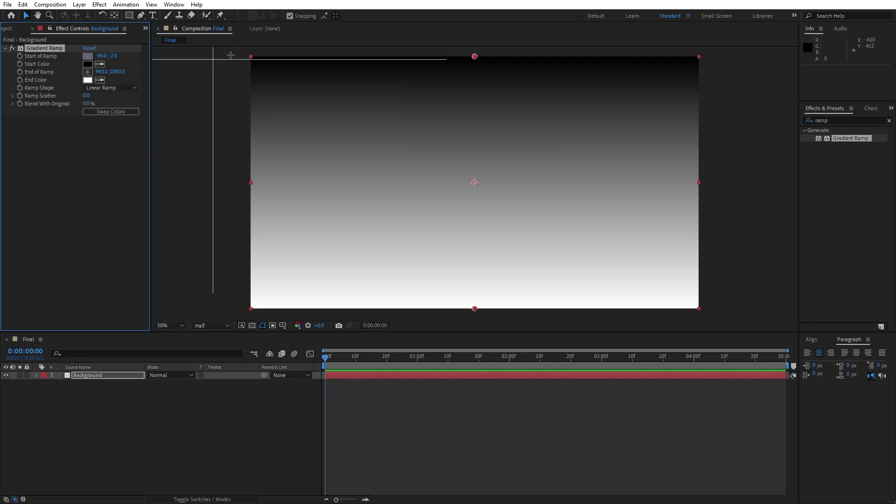
click(230, 55)
click(88, 72)
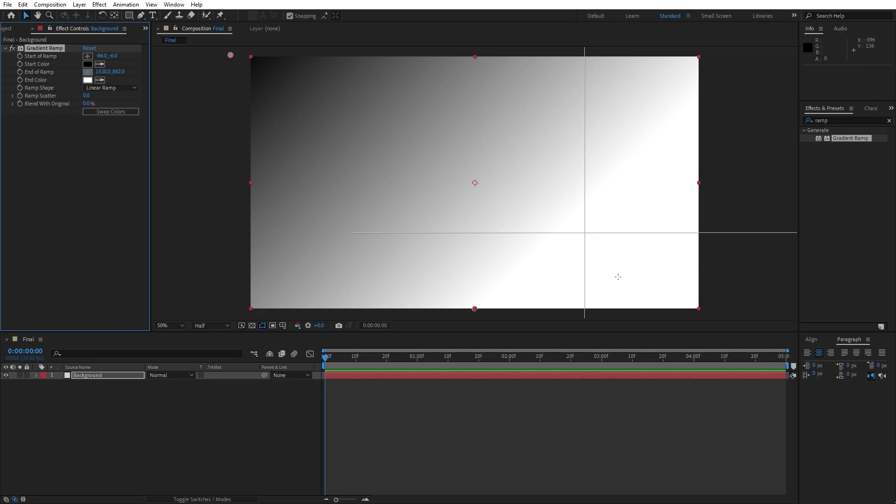
click(701, 305)
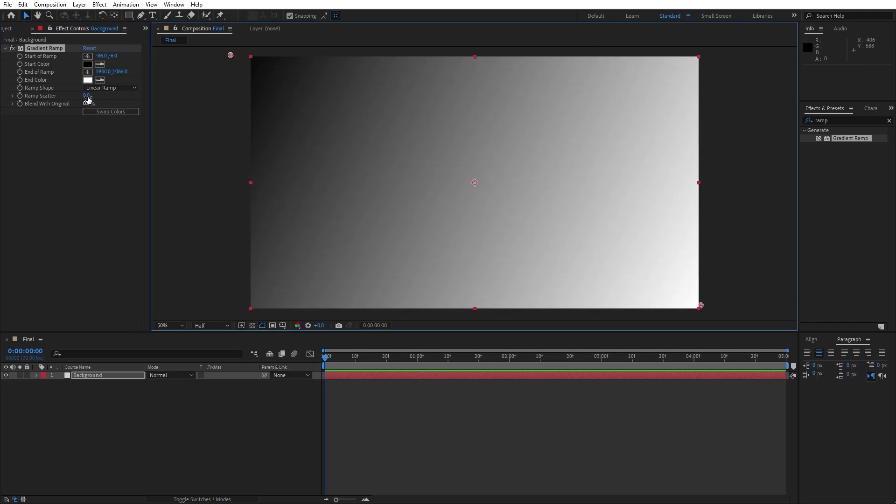
Set the Gradient Ramp's start color to dark blue 041224.
click(87, 64)
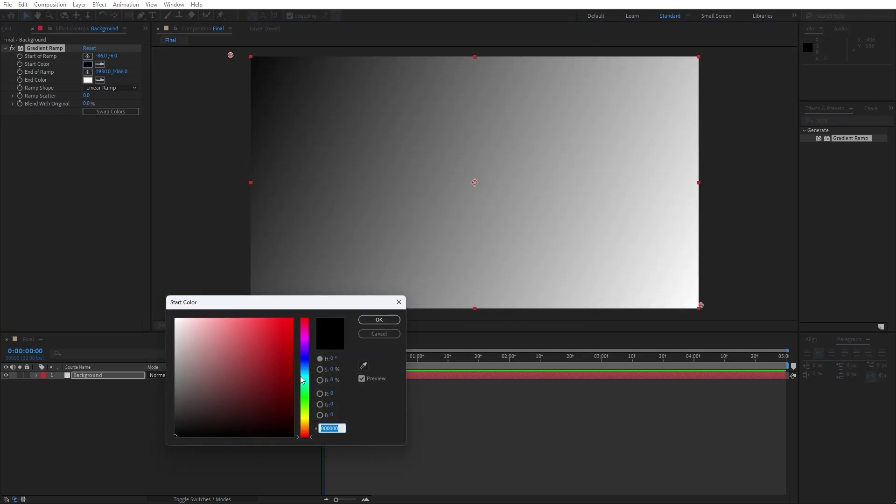
click(304, 367)
click(284, 418)
drag(285, 418, 279, 420)
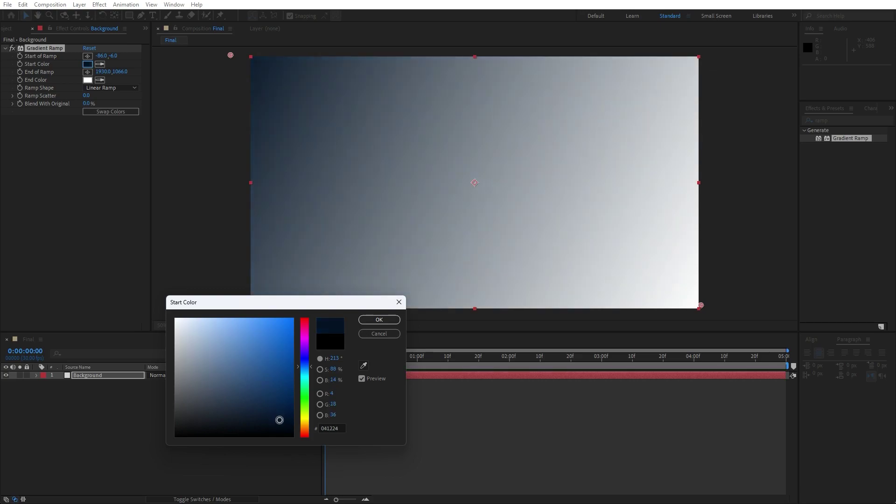
click(379, 319)
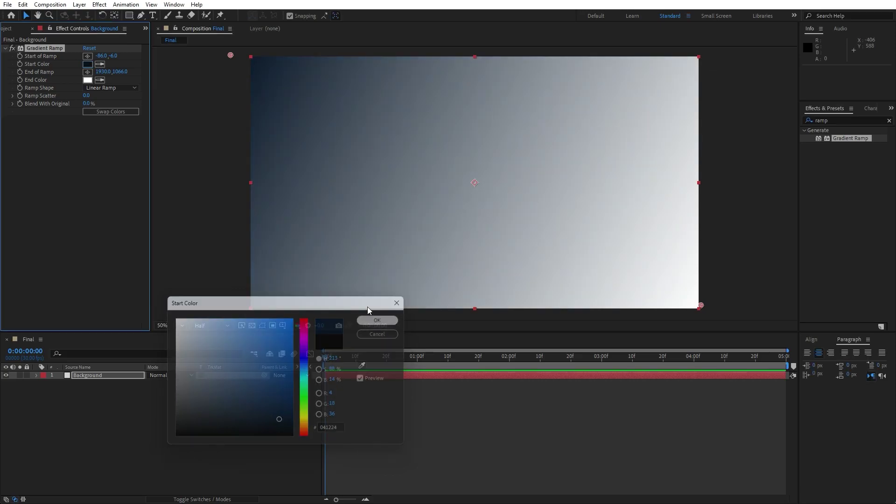
Set the Gradient Ramp's end color to black (000000).
click(88, 79)
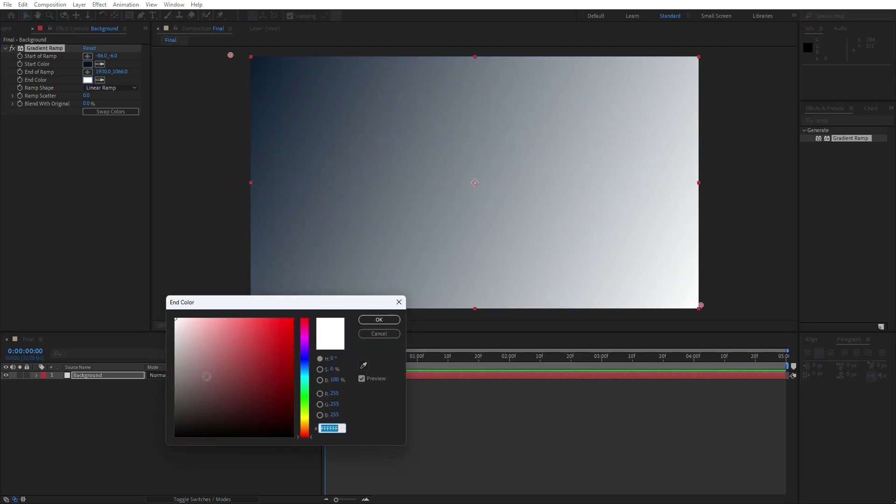
drag(206, 376, 124, 456)
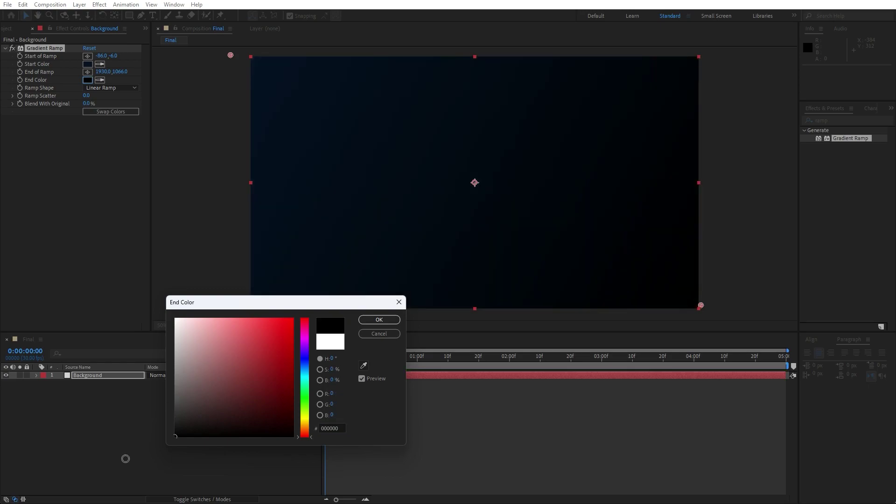
click(383, 320)
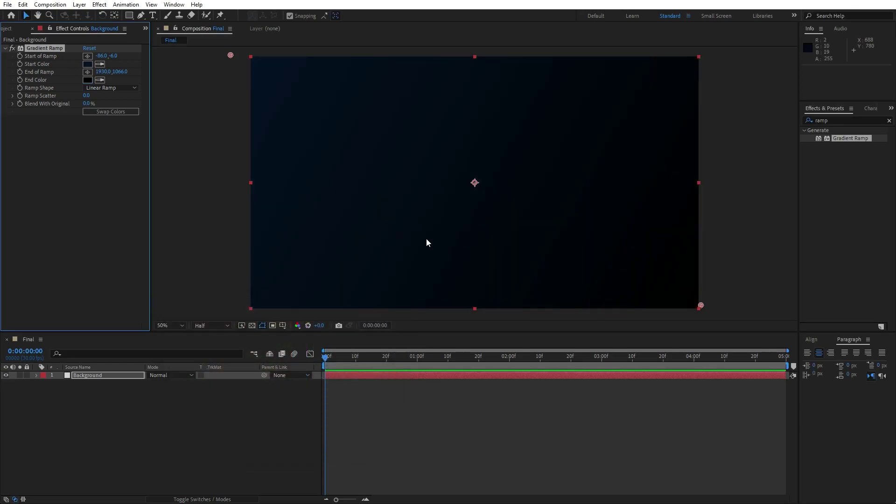
Search the effects for "noise" and apply Noise HLS to the Background layer below the Gradient Ramp.
click(837, 120)
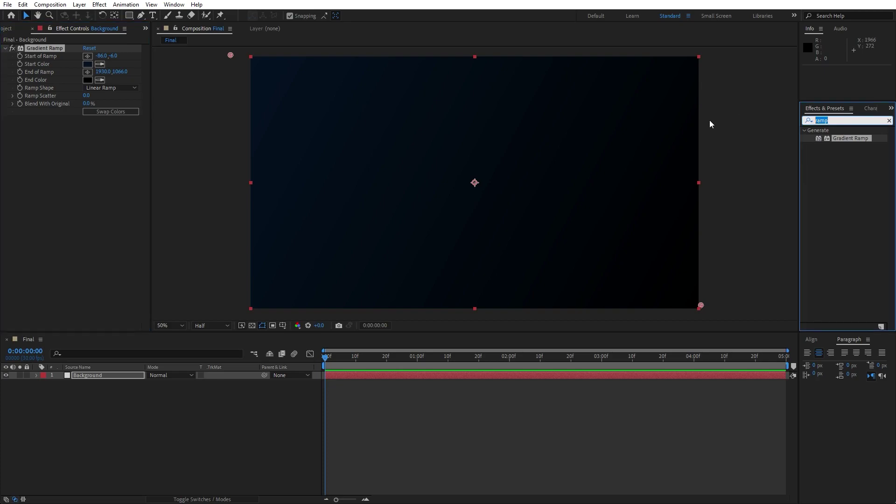
text(noise)
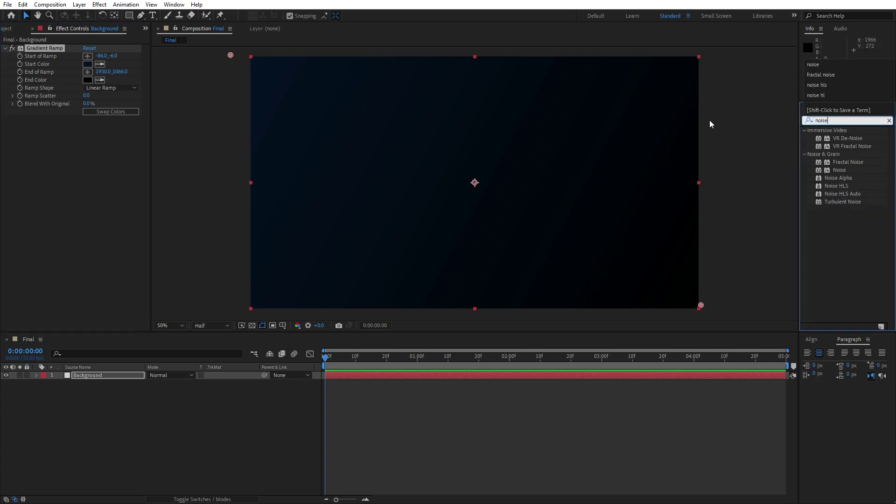
drag(836, 146, 64, 216)
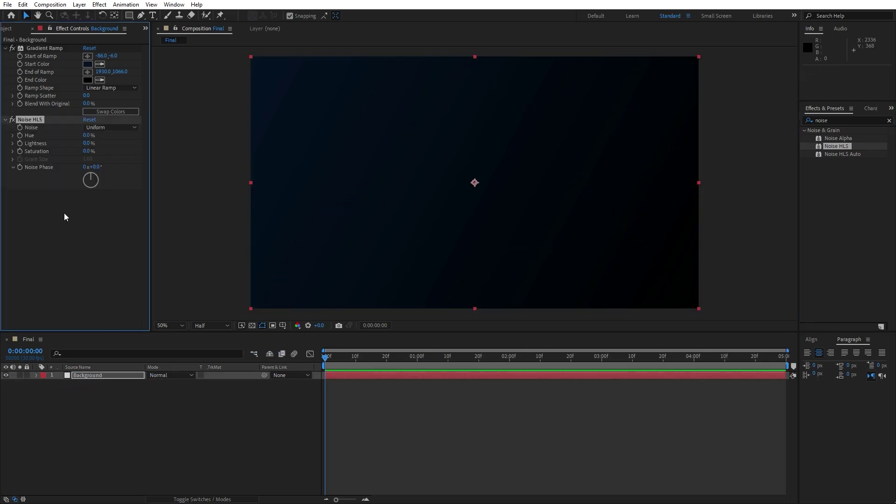
Set the Noise HLS hue, lightness and saturation to 2% each and close the effect settings.
click(88, 136)
click(86, 143)
click(89, 151)
text(2)
click(108, 244)
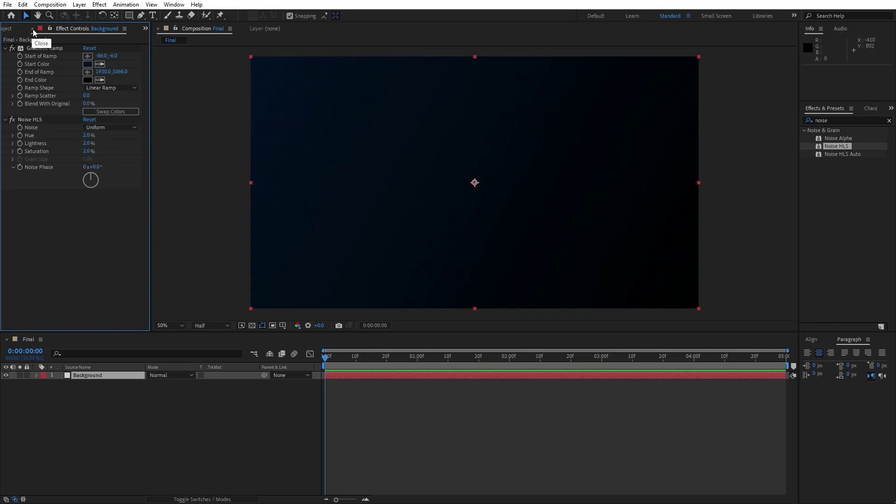
click(32, 29)
Duplicate the Background layer.
click(96, 375)
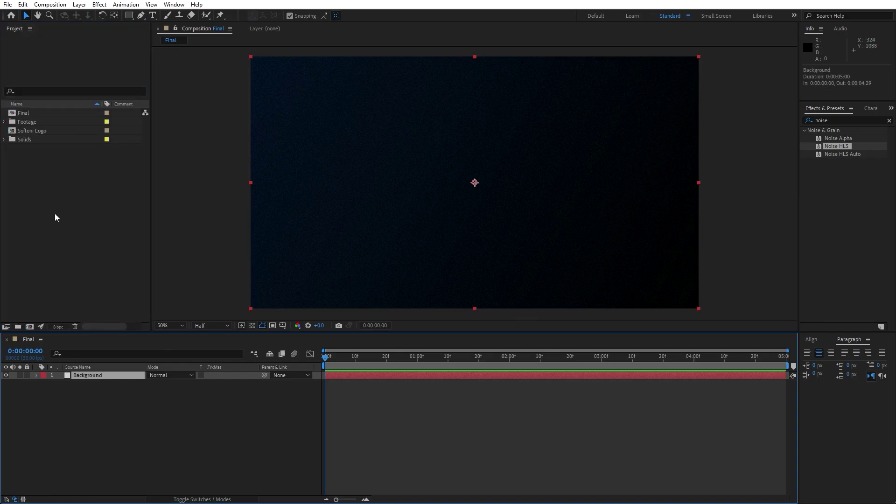
click(22, 4)
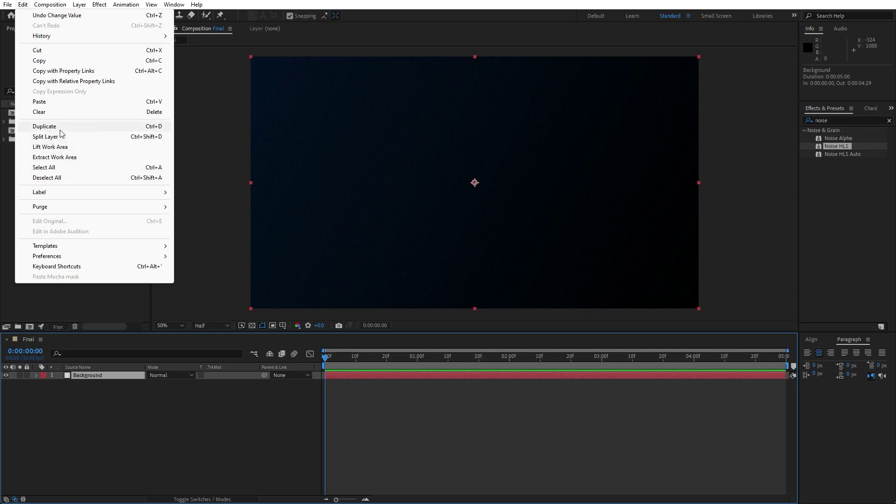
click(45, 126)
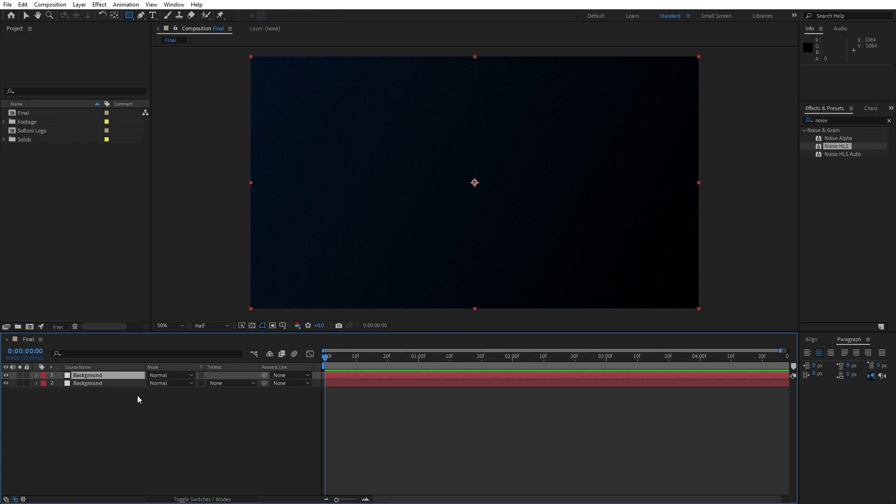
Show the title/action safe guides and draw a centered elliptical mask about 802 × 130 px low in the frame on the upper Background layer.
click(129, 15)
click(192, 35)
click(282, 325)
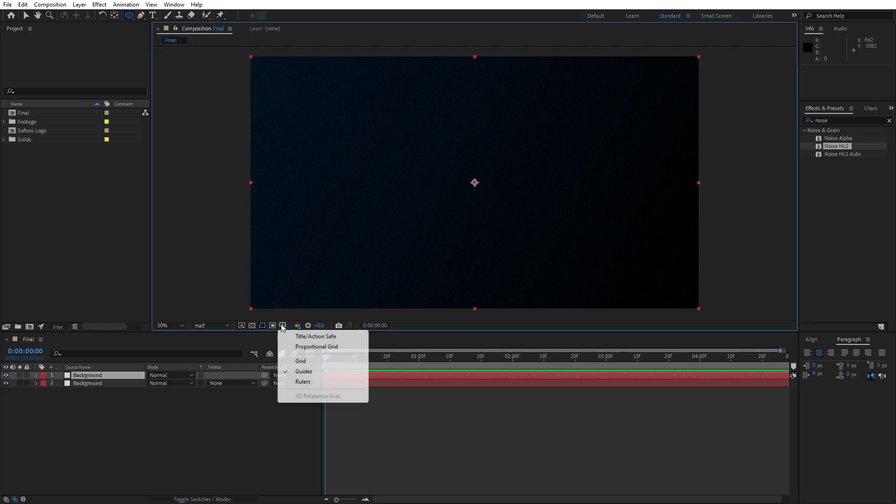
click(311, 336)
drag(382, 238, 569, 267)
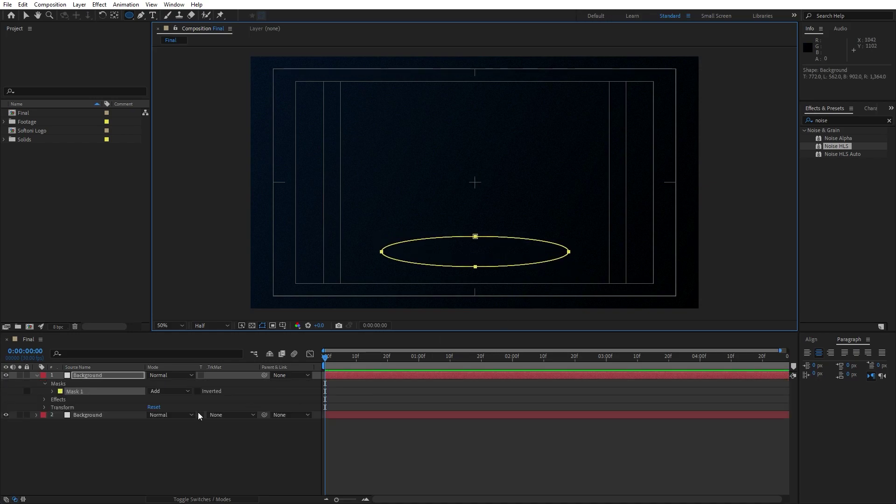
Feather the elliptical mask on the upper Background layer to a soft glow and collapse the layer's properties.
click(52, 391)
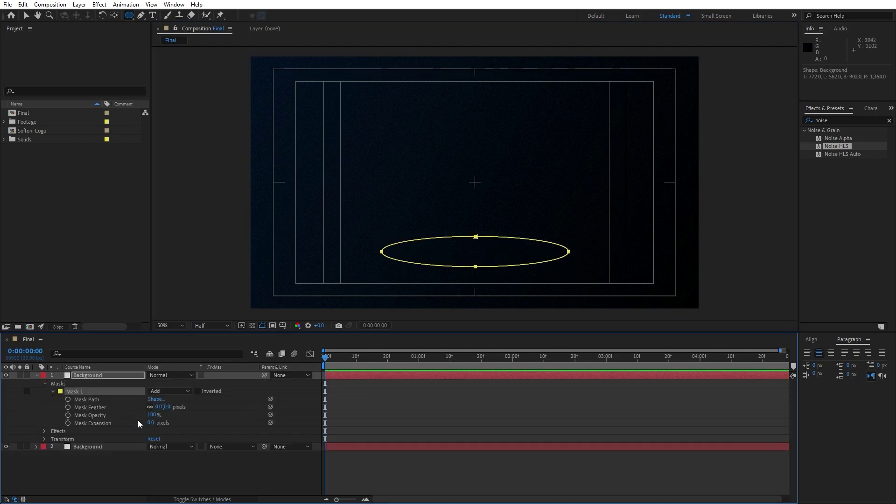
click(160, 407)
click(132, 463)
click(36, 376)
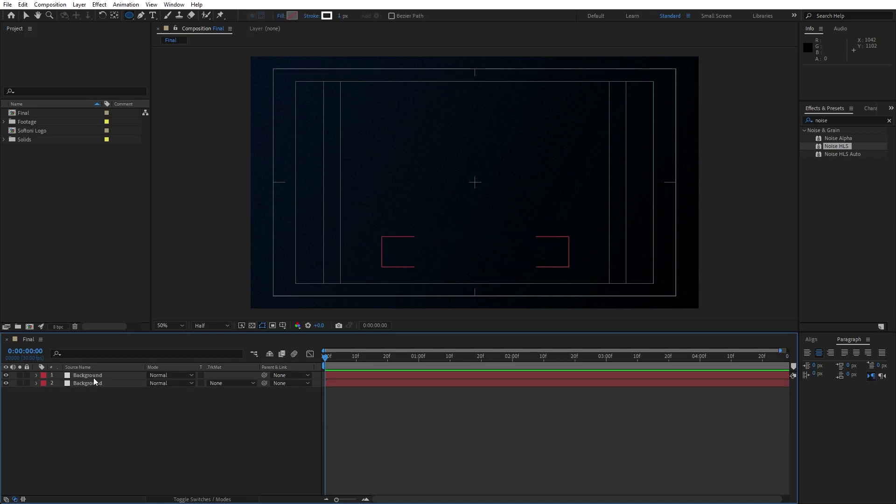
Change the upper Background layer's Gradient Ramp start color to light gray BDBDBD and close the effect settings.
click(94, 377)
key(F3)
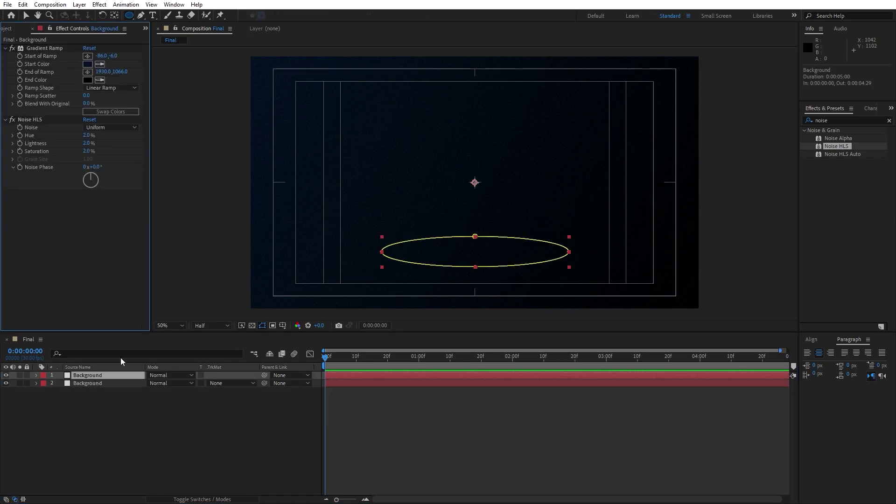
click(86, 65)
drag(190, 373, 136, 348)
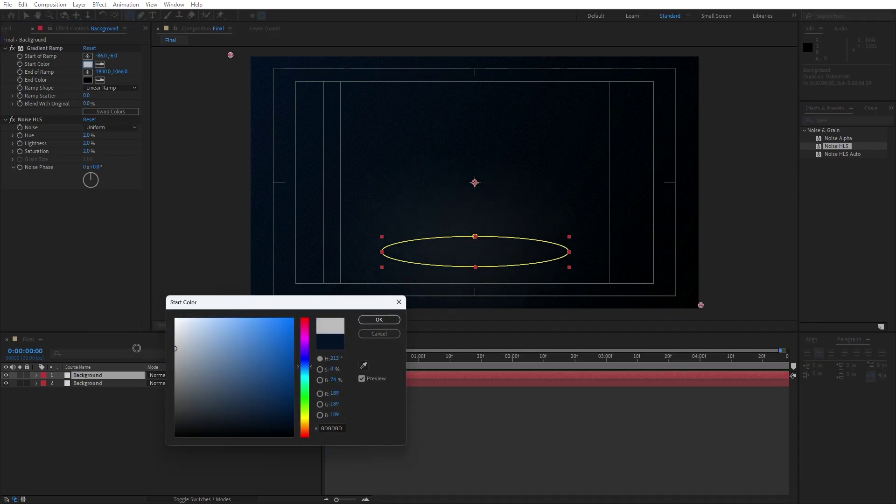
click(379, 320)
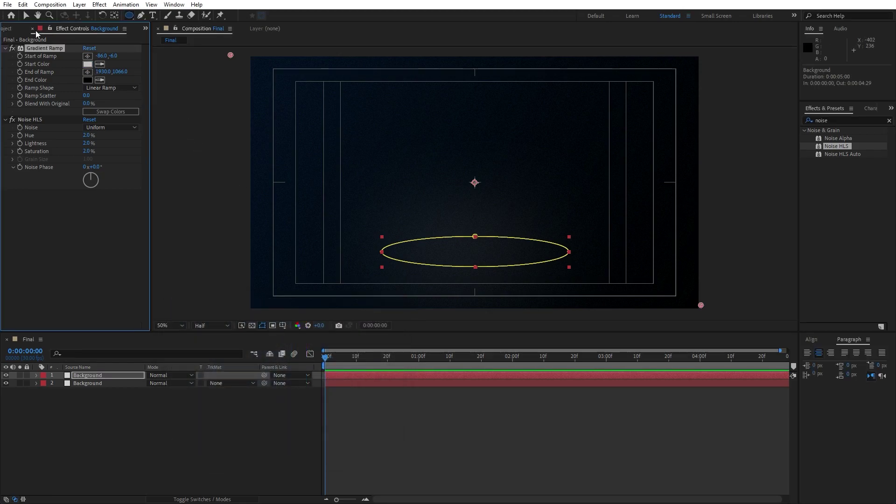
click(32, 28)
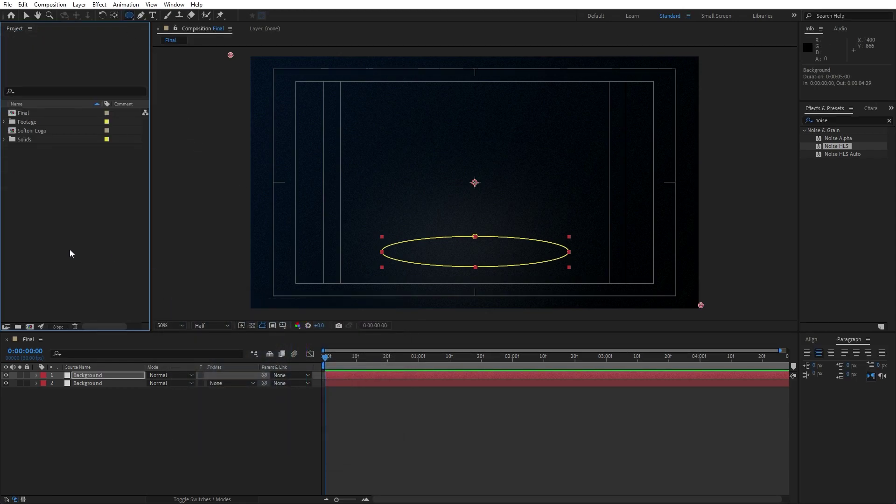
Add the Softoni Logo composition above both Background layers, scale it to 60%, and collapse its properties.
click(29, 131)
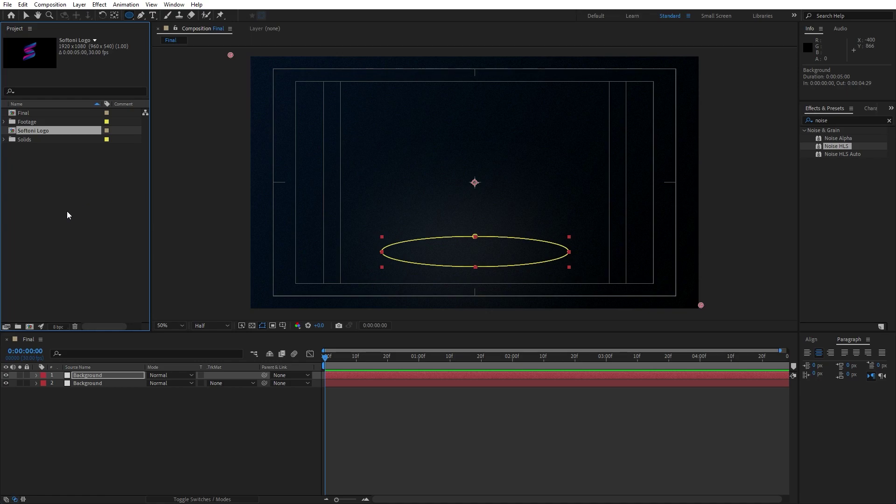
drag(30, 132, 112, 373)
key(s)
click(162, 382)
text(60)
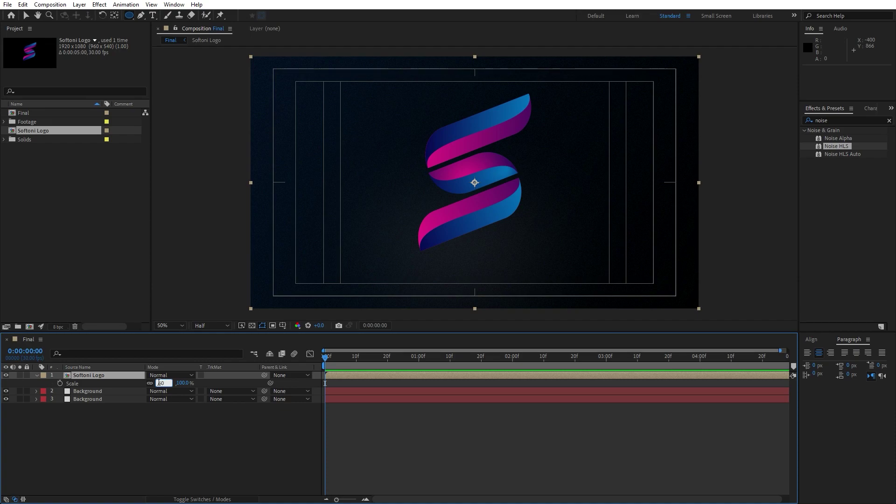
click(167, 442)
click(36, 375)
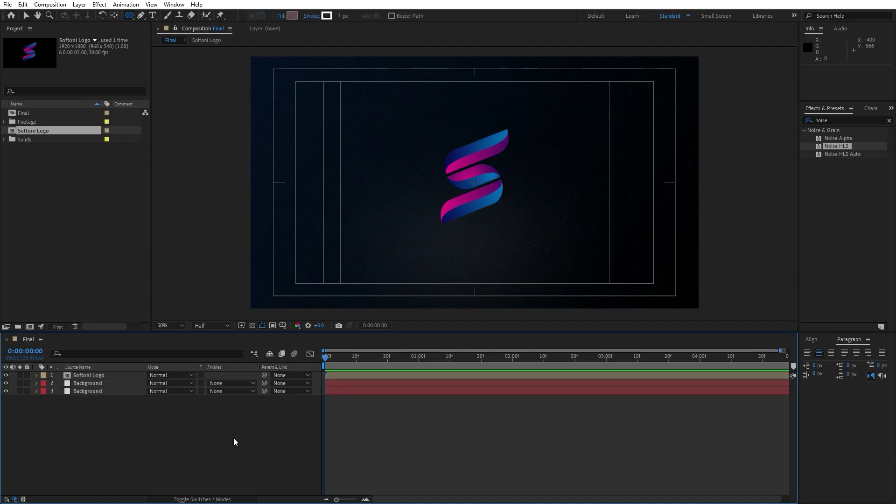
Create a 1920 × 1080 px light gray solid named Light Sweep above the Softoni Logo layer.
right_click(200, 433)
mouse_move(297, 322)
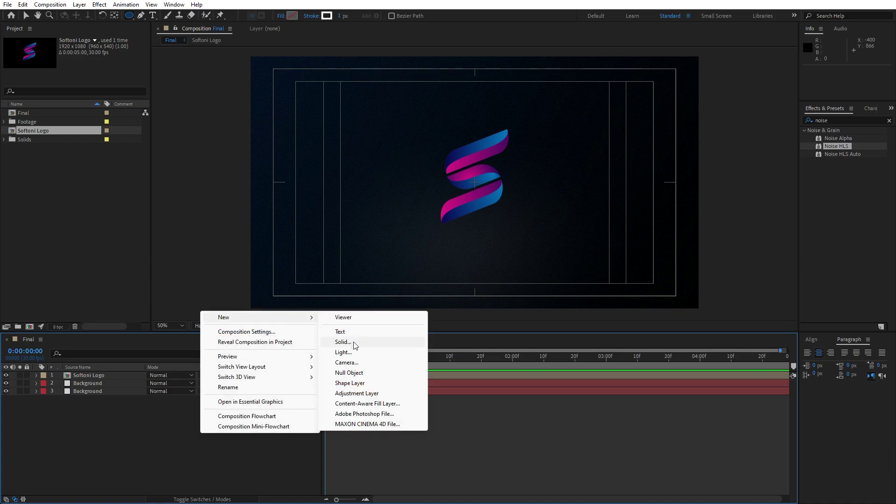
click(350, 341)
text(Light Sweep)
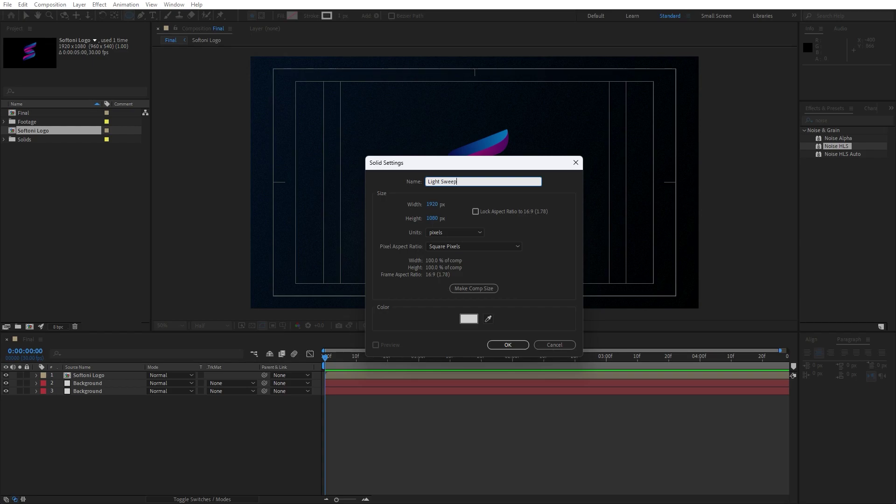
key(Return)
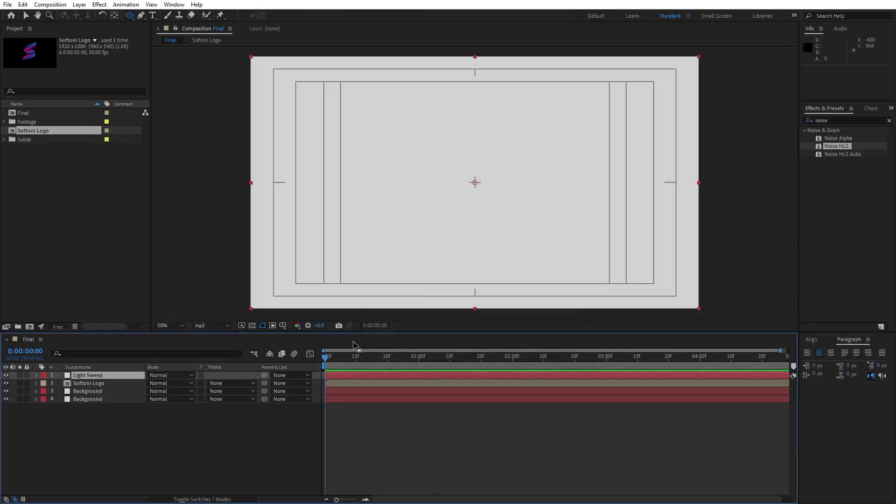
Apply the Fill effect to the Light Sweep layer and set its color to black.
click(841, 116)
text(fill)
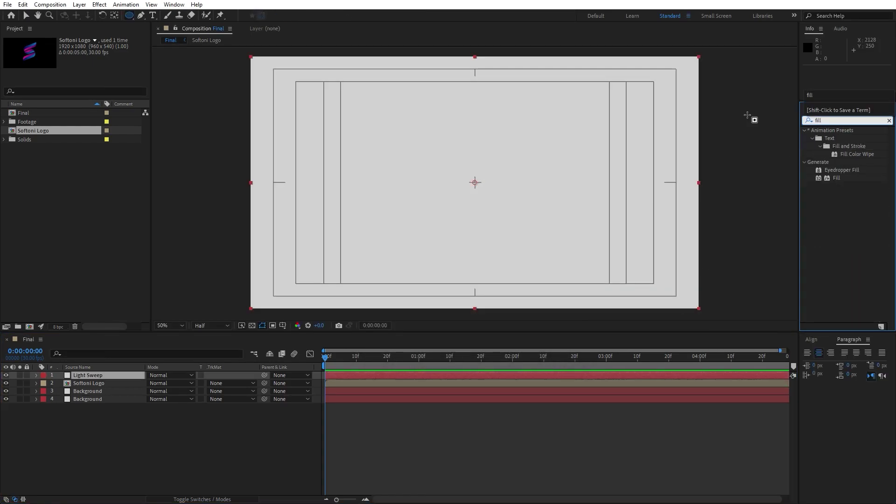
drag(836, 178, 107, 379)
click(88, 72)
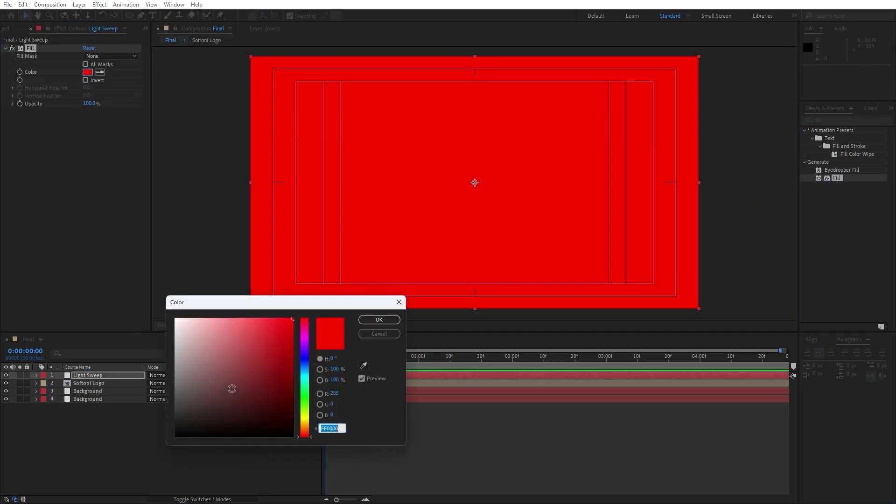
drag(232, 388, 90, 461)
click(373, 320)
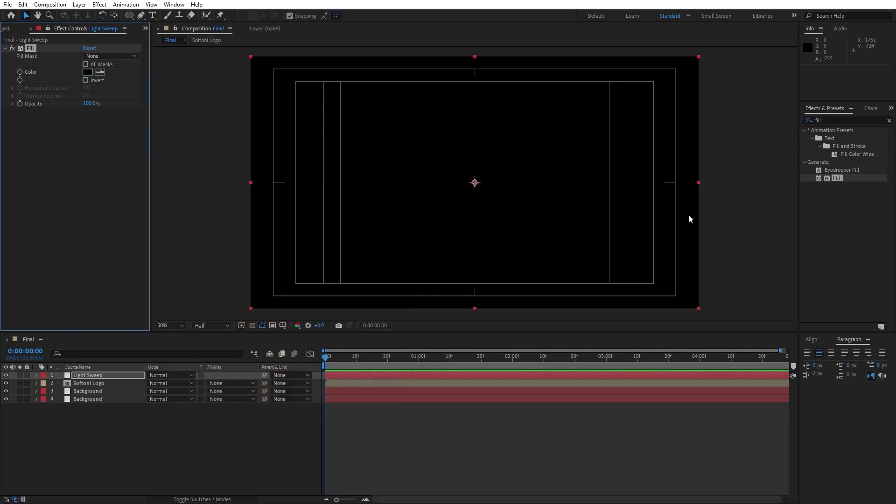
Add the CC Light Sweep and Tritone effects to the Light Sweep layer, below its Fill effect.
click(832, 119)
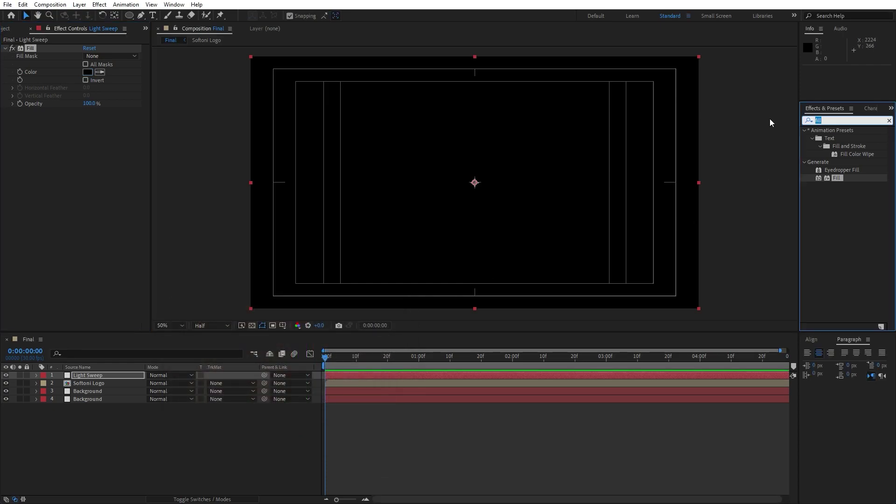
text(light s)
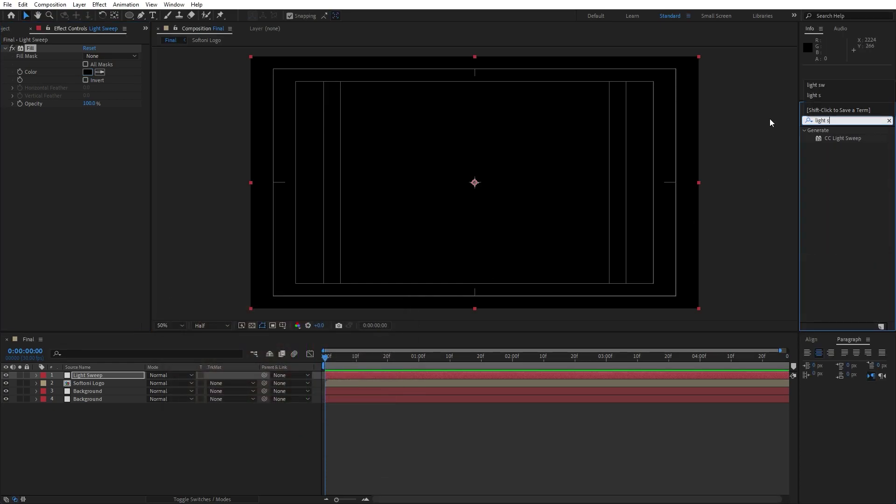
text(w)
drag(849, 136, 108, 373)
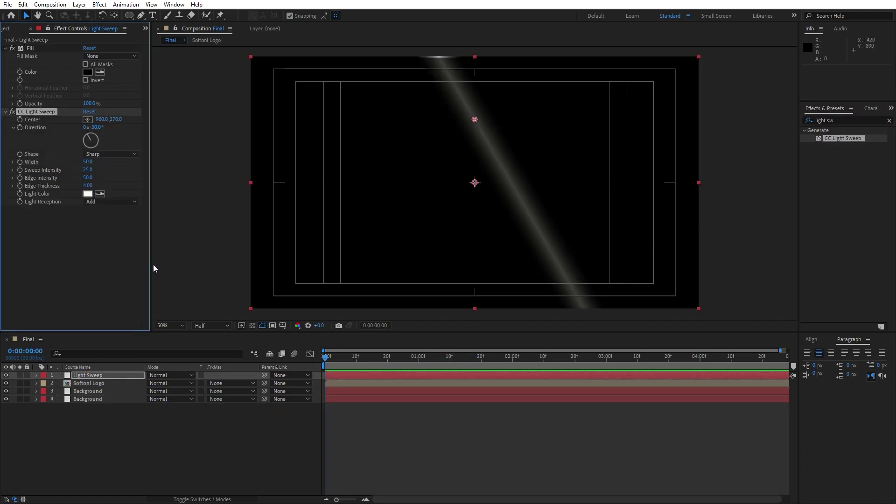
click(853, 120)
key(BackSpace)
text(triton)
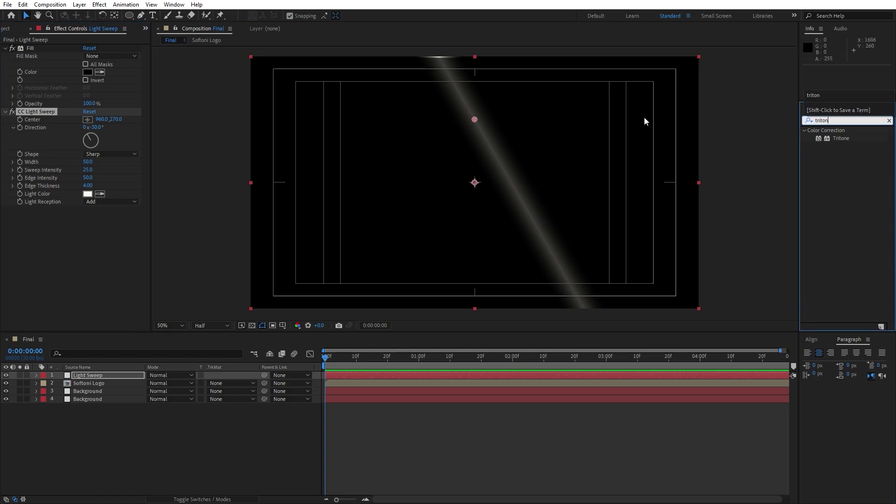
drag(839, 139, 116, 293)
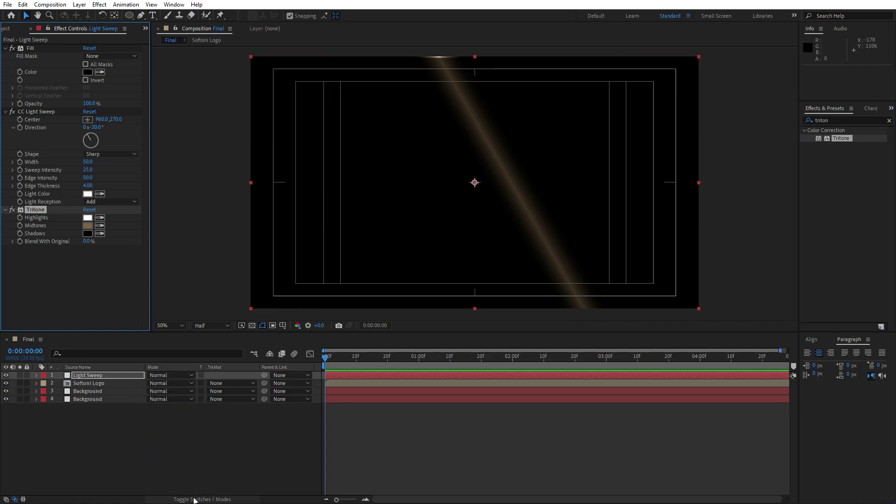
Set the Light Sweep layer's blending mode to Screen.
click(209, 499)
click(209, 499)
click(158, 375)
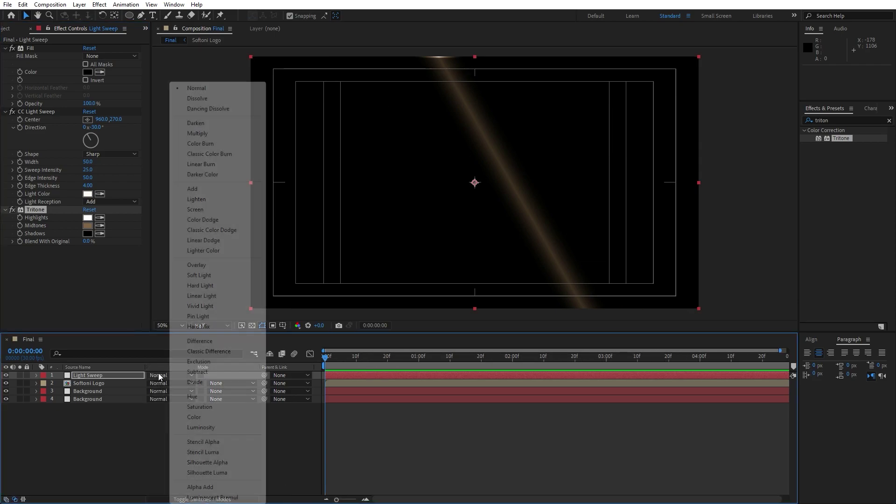
click(203, 209)
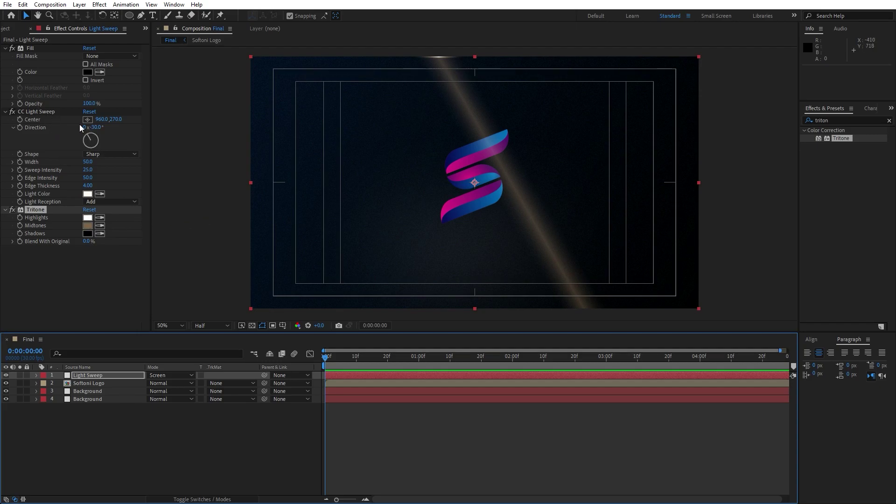
Set both the Edge Intensity and the Edge Thickness of CC Light Sweep to 0.
click(89, 181)
text(0)
key(Tab)
text(0)
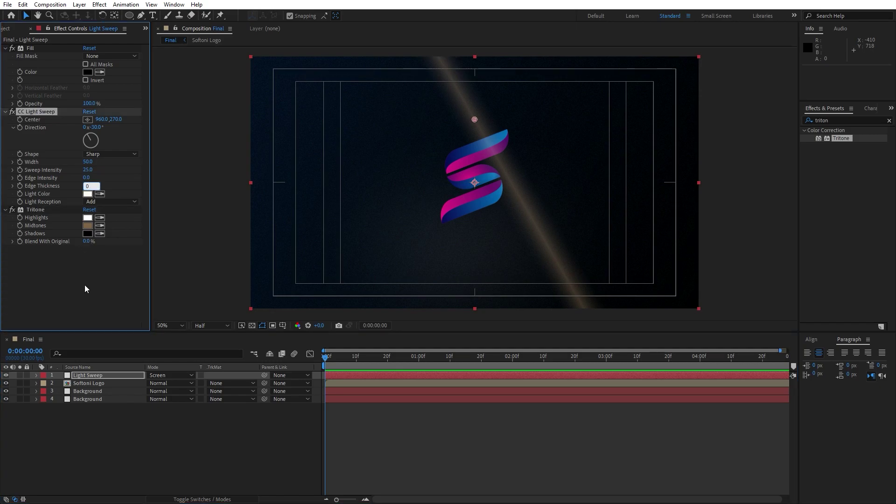
click(83, 303)
Set the CC Light Sweep width to 100 and its Sweep Intensity to 10.
click(85, 162)
text(100)
key(Tab)
text(10)
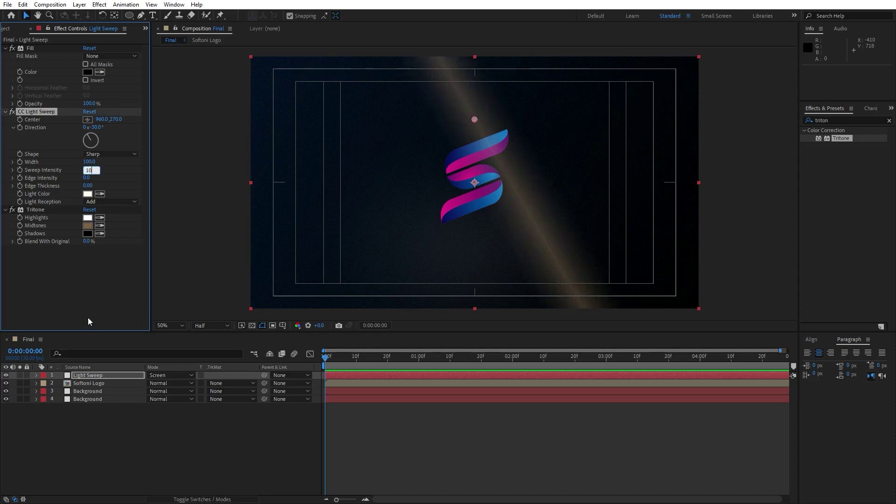
click(88, 320)
Center the light sweep vertically at Y 540 and set its direction to 90° so it runs horizontally.
click(113, 120)
text(540)
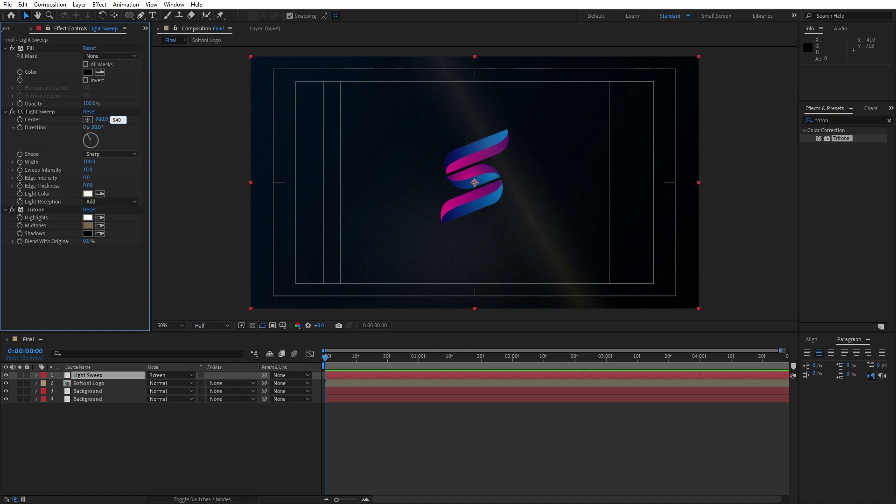
click(81, 317)
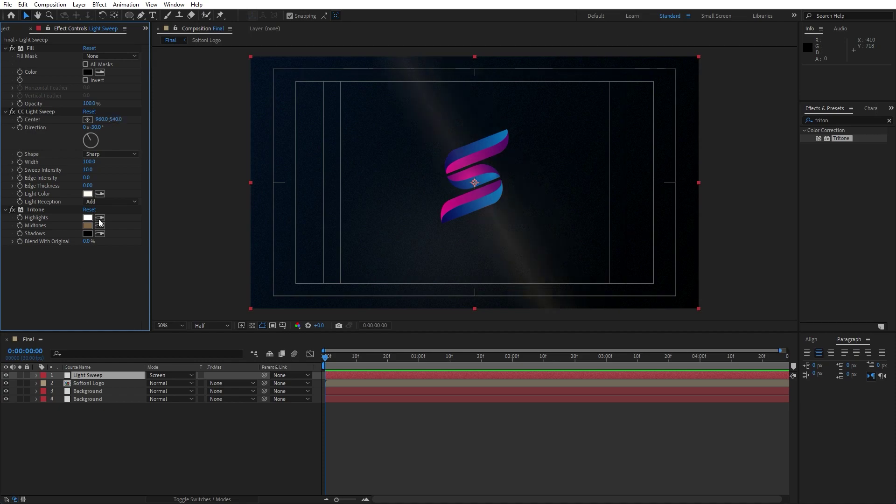
click(96, 127)
text(90)
click(90, 284)
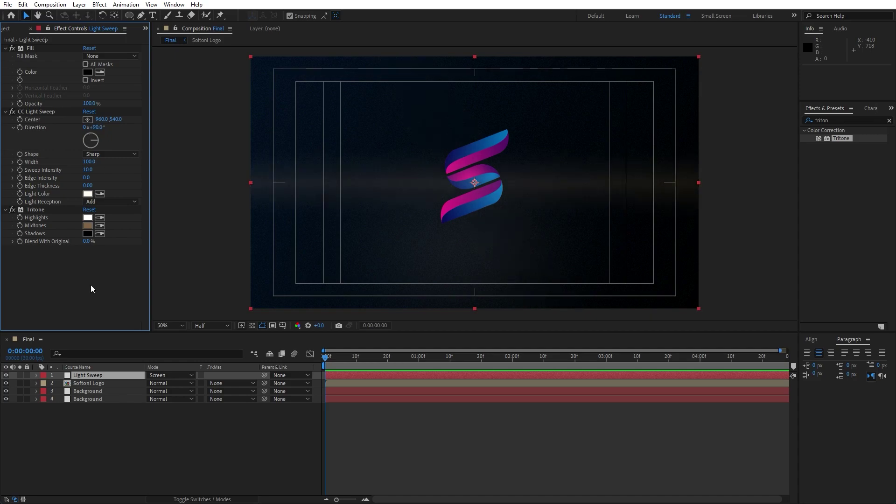
Change the Tritone midtones of the Light Sweep layer to blue 015BAE and close the effect settings.
click(87, 226)
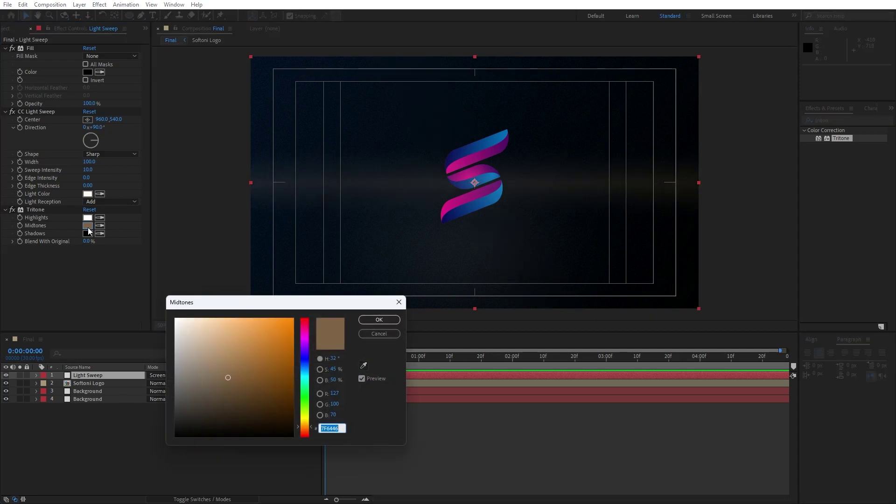
mouse_move(304, 366)
mouse_down()
mouse_move(309, 378)
mouse_move(250, 354)
mouse_move(281, 381)
mouse_move(305, 367)
mouse_move(287, 363)
mouse_move(293, 355)
mouse_up()
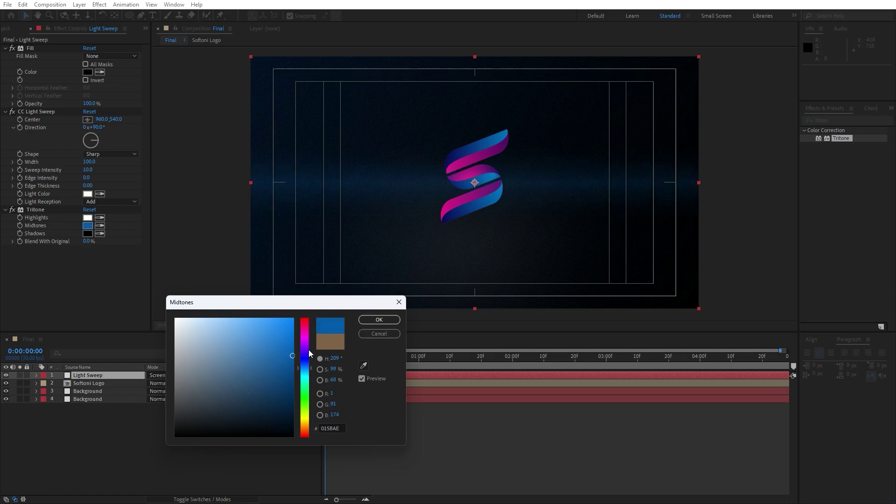
click(379, 320)
click(232, 456)
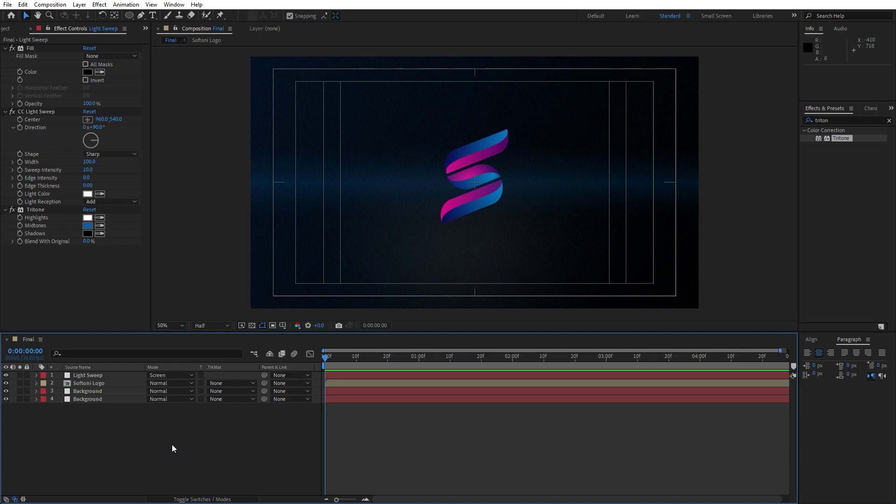
click(29, 28)
Create a 1920 × 1080 px solid named Particles above the Light Sweep layer.
right_click(151, 453)
mouse_move(186, 337)
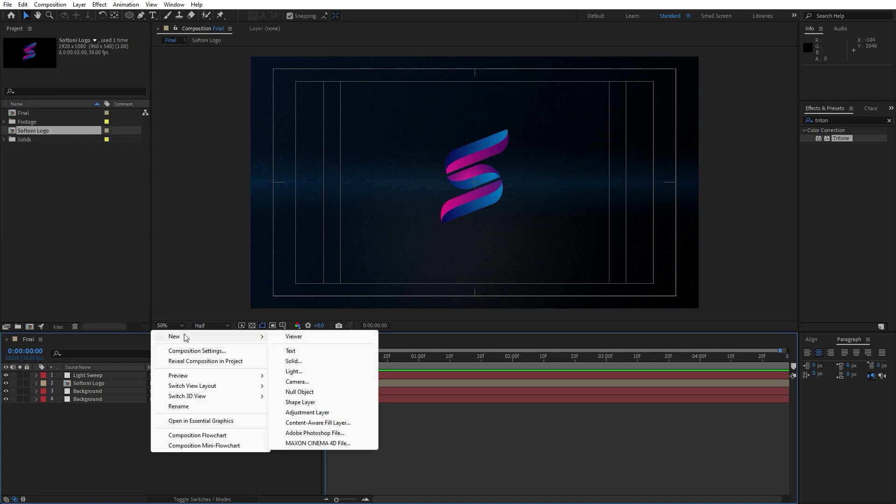
click(319, 361)
text(Particl)
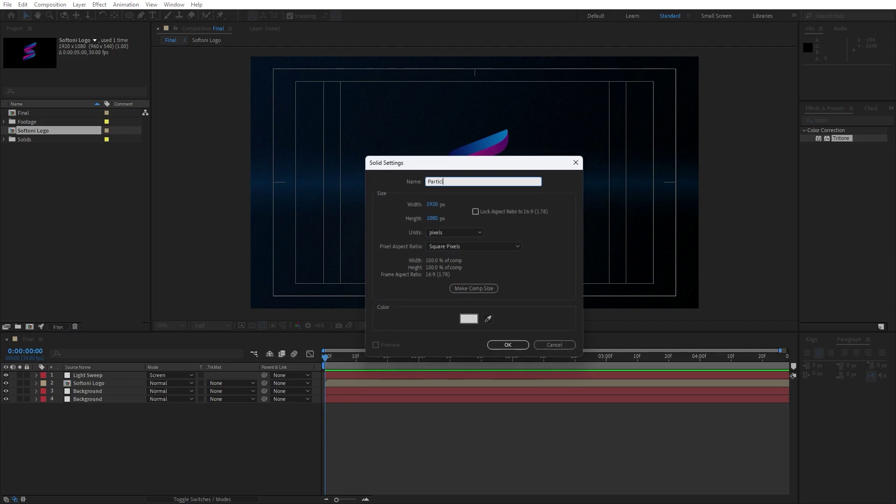
text(es)
key(Return)
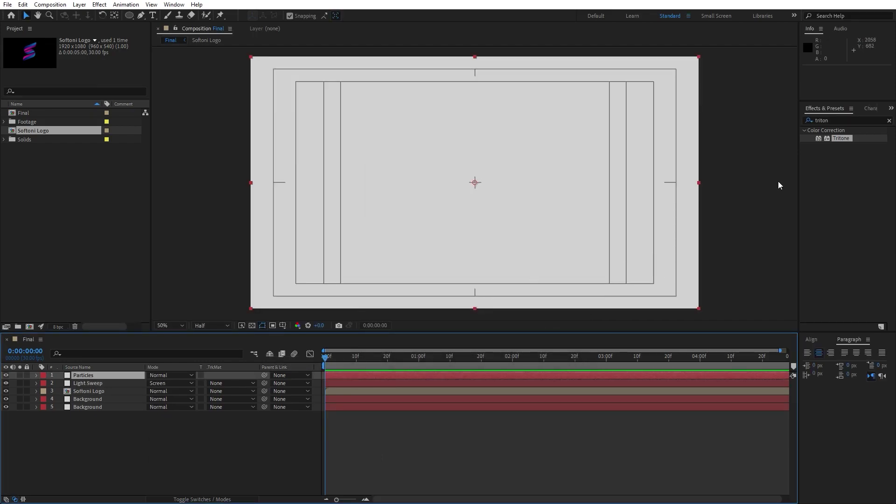
Apply the CC Star Burst effect to the Particles layer.
click(841, 120)
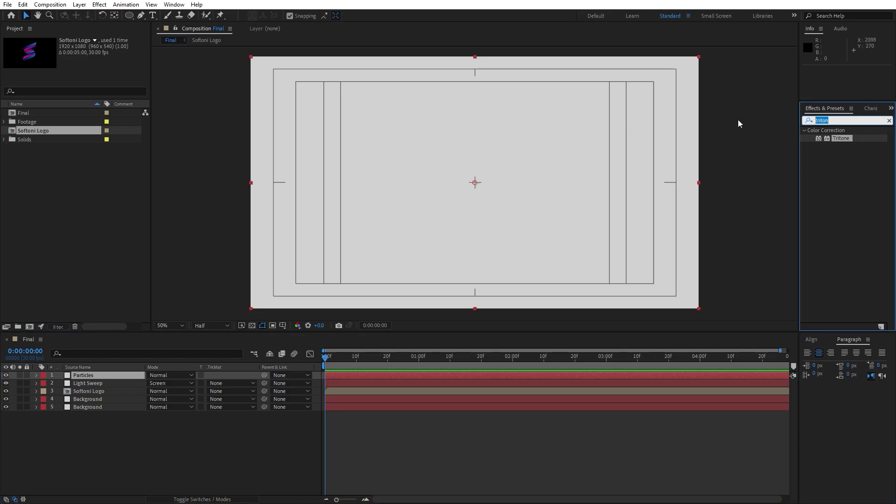
text(star b)
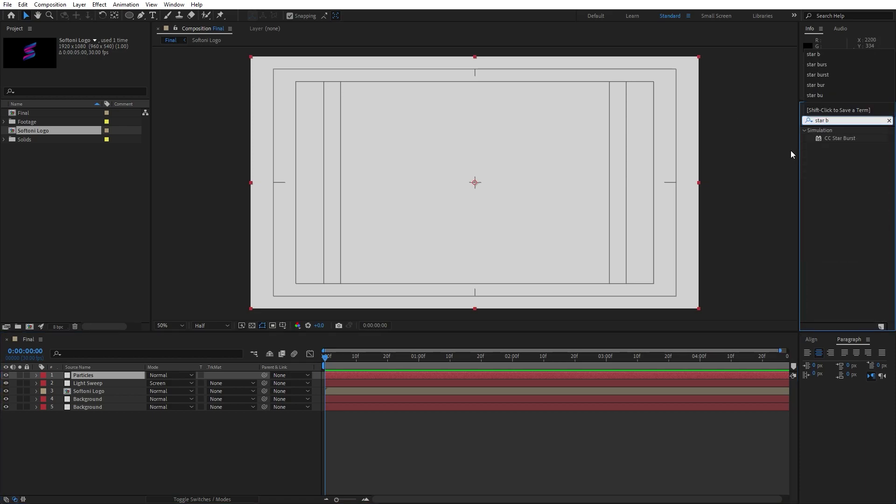
drag(839, 137, 117, 375)
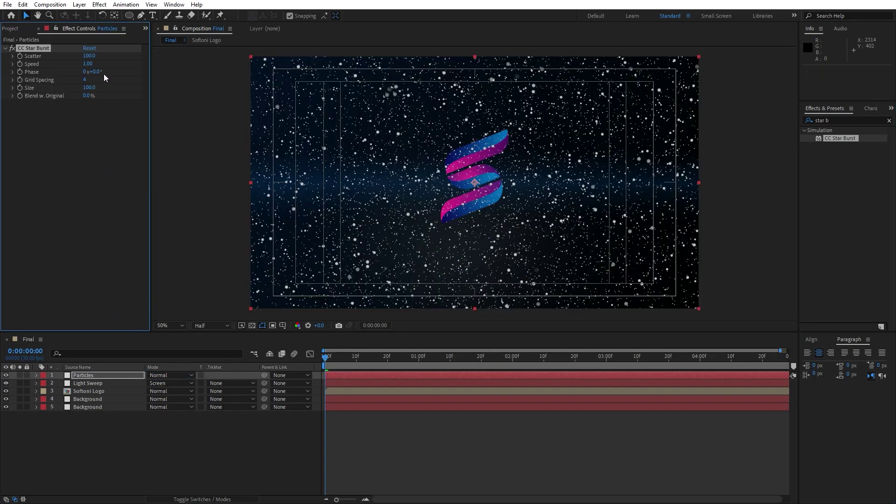
Set the CC Star Burst scatter to 200, speed to 0.20, grid spacing to 7 and size to 25.
text(200)
key(Return)
click(87, 64)
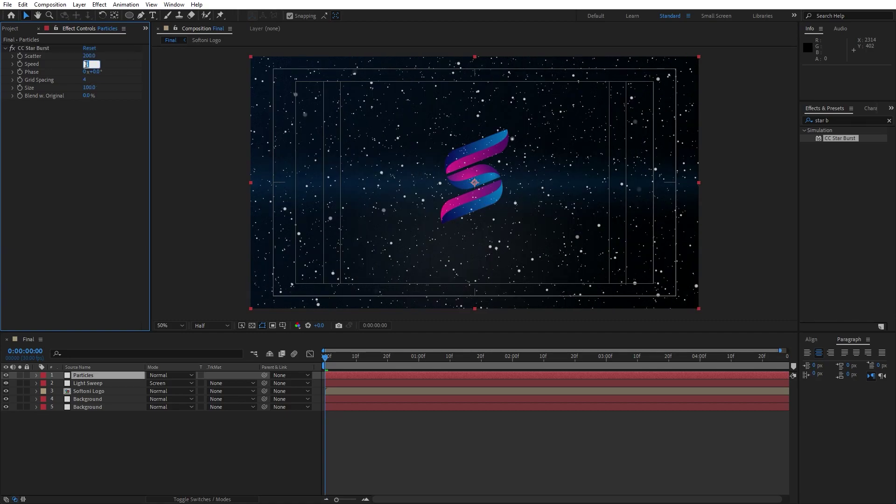
key(Return)
click(86, 80)
text(7)
key(Return)
click(89, 87)
text(25)
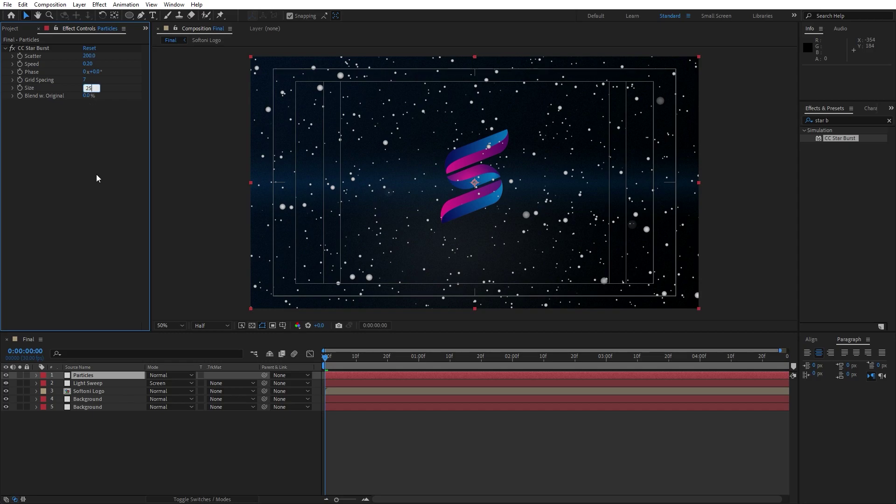
key(Return)
Play back the Final composition to preview the particles' motion.
key(space)
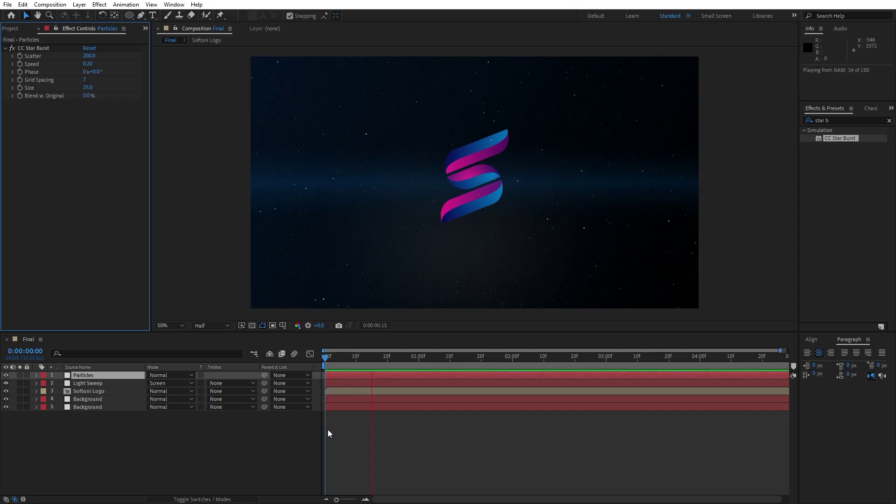
drag(338, 359, 450, 362)
key(space)
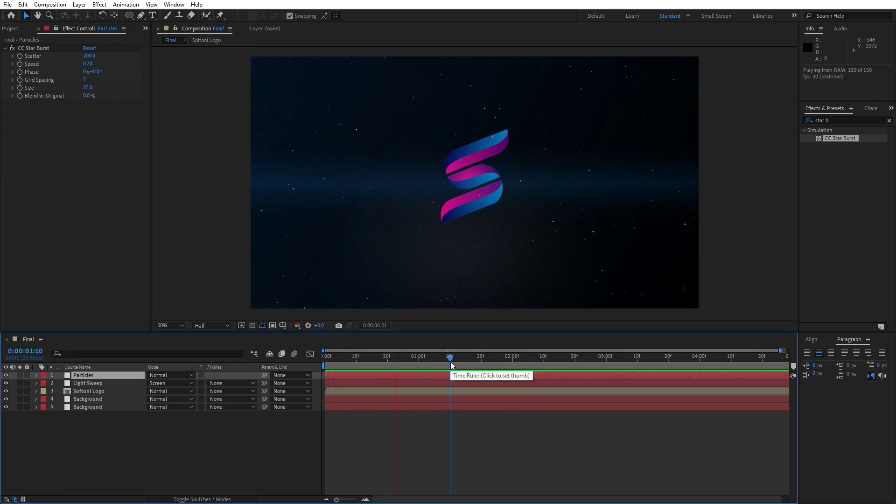
key(space)
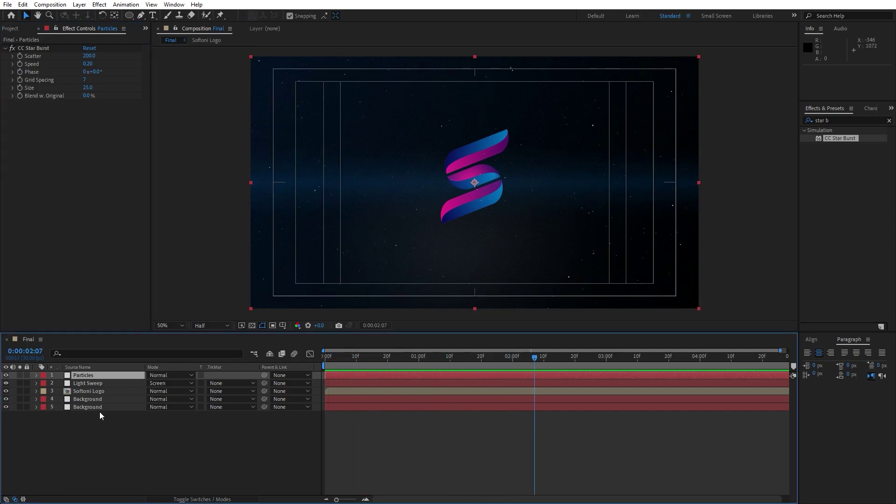
Apply the Glow effect to the Particles layer and set its Glow Threshold to 70%.
click(846, 117)
text(glow)
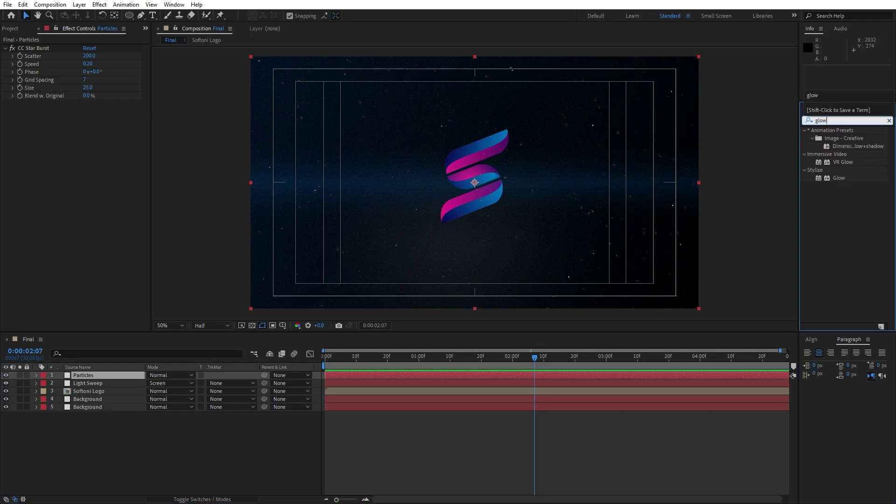
drag(838, 178, 88, 376)
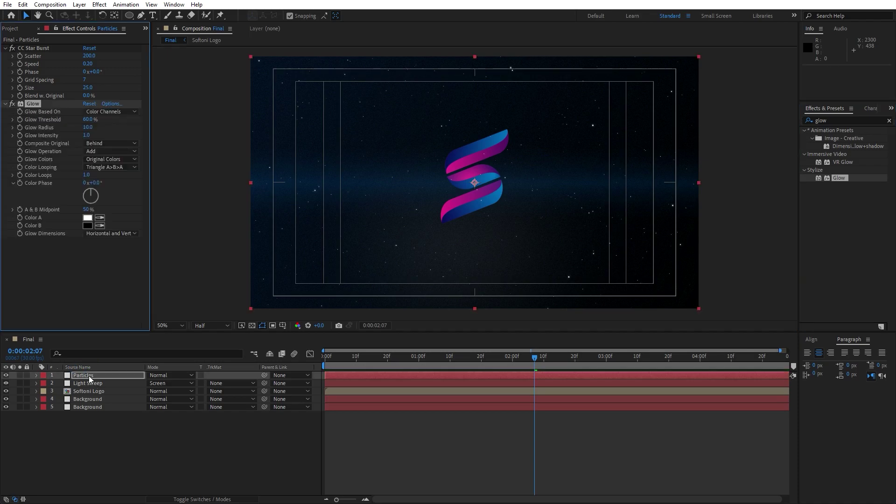
click(88, 120)
click(84, 278)
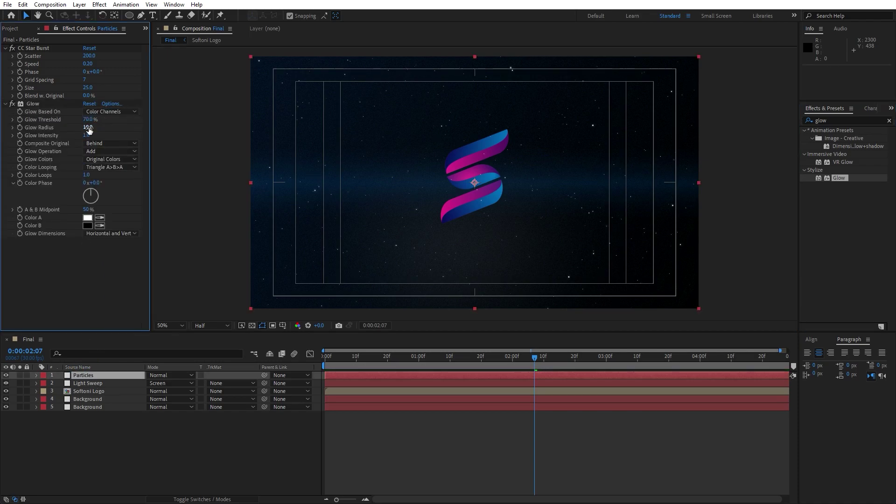
Set the Particles layer's Glow Radius to 30 and preview the Final composition's animation.
click(88, 128)
text(30)
click(82, 290)
click(158, 446)
key(space)
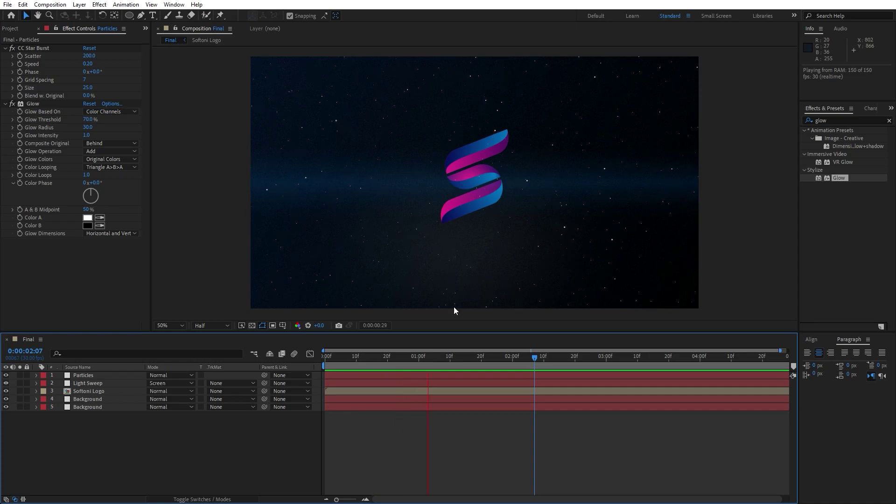
drag(436, 359, 553, 356)
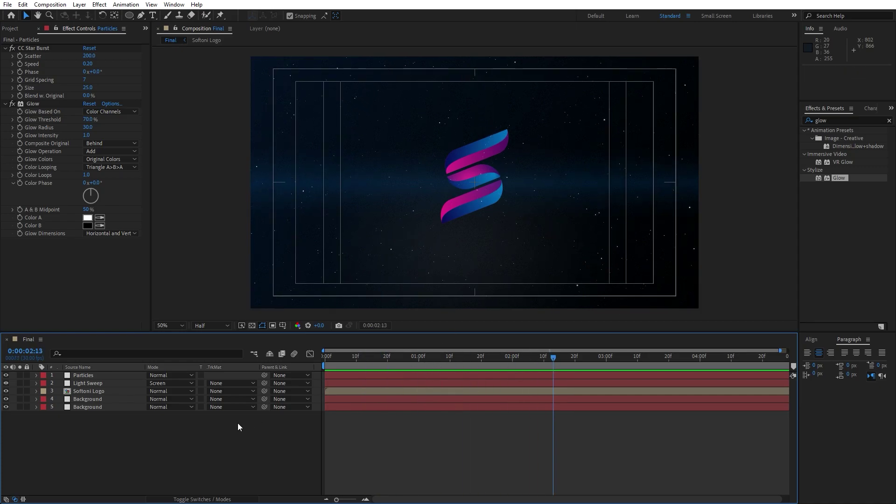
drag(478, 357, 545, 363)
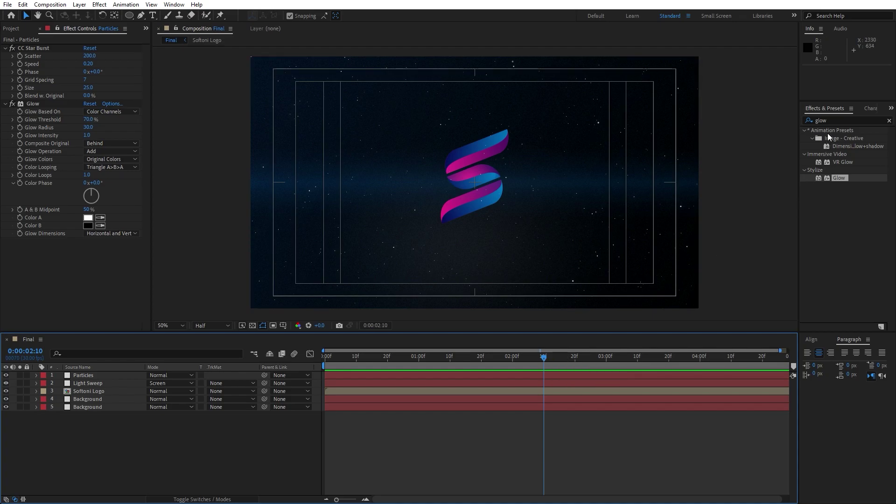
Find the CC Scatterize effect and apply it to the Softoni Logo layer.
click(835, 119)
text(cc)
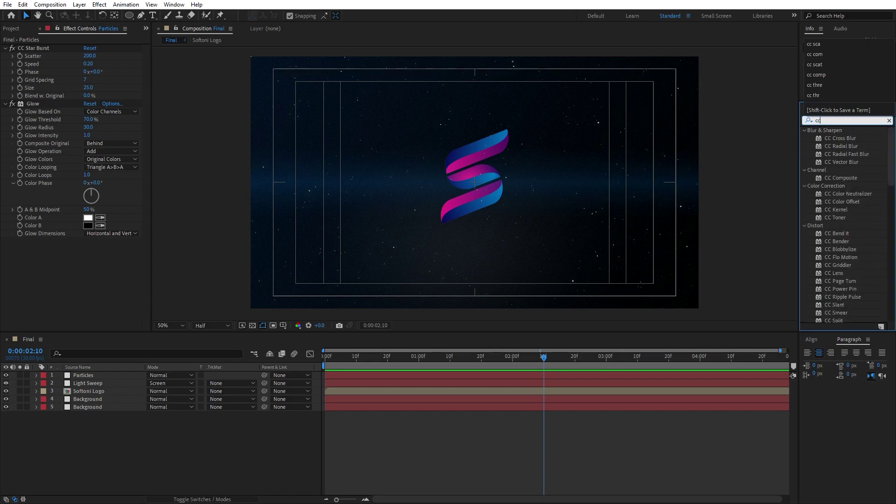
text( scat)
drag(839, 138, 119, 392)
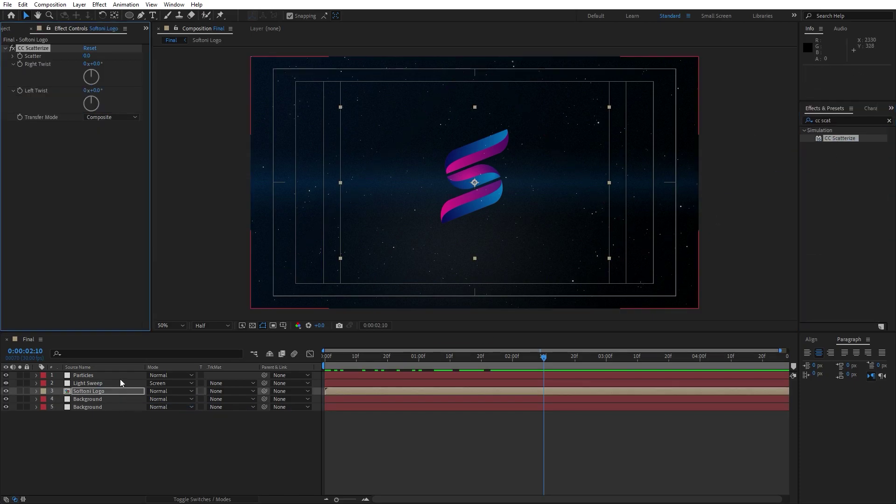
Add keyframes for CC Scatterize's Scatter and Right Twist at 0:00:02:00.
mouse_move(517, 363)
mouse_down()
mouse_move(486, 366)
mouse_move(512, 363)
mouse_up()
click(20, 56)
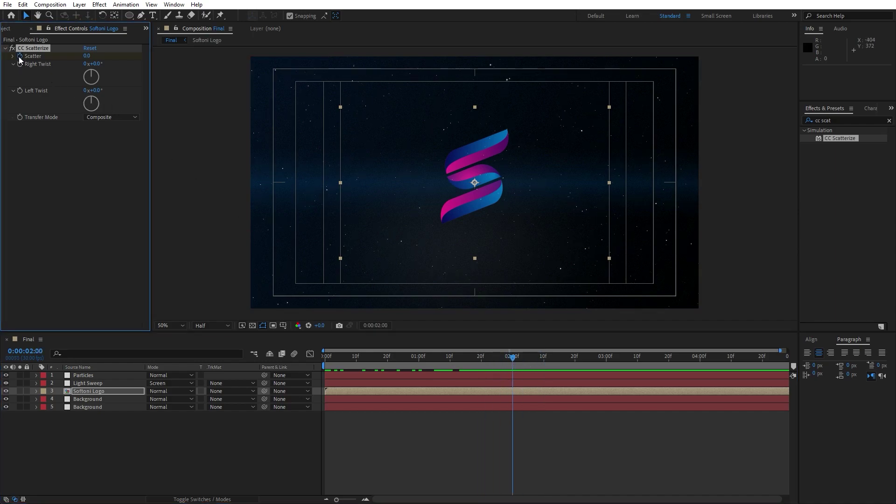
click(20, 65)
At 0:00:00:00, set CC Scatterize's Scatter to 700 and Right Twist to 2 revolutions, and preview the logo reveal.
drag(420, 362, 276, 357)
click(87, 56)
text(700)
key(Return)
click(85, 64)
text(2)
key(Return)
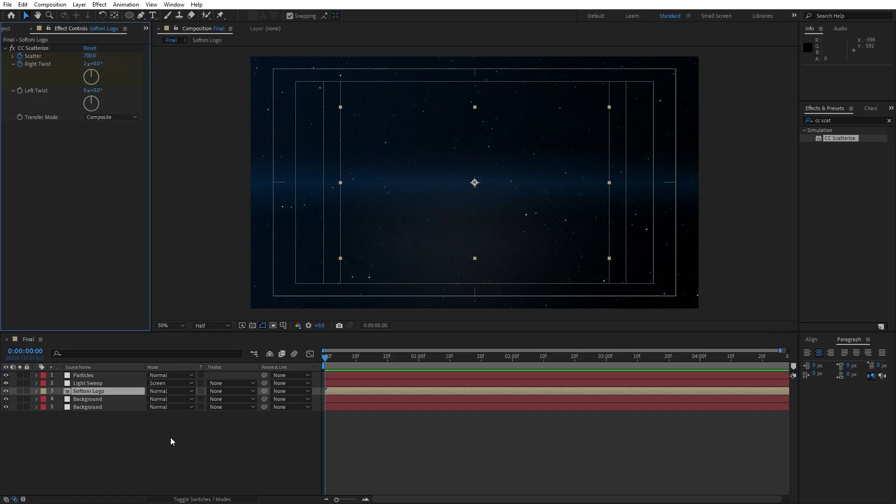
key(space)
mouse_move(435, 363)
mouse_down()
mouse_move(390, 364)
mouse_move(470, 362)
mouse_move(453, 362)
mouse_up()
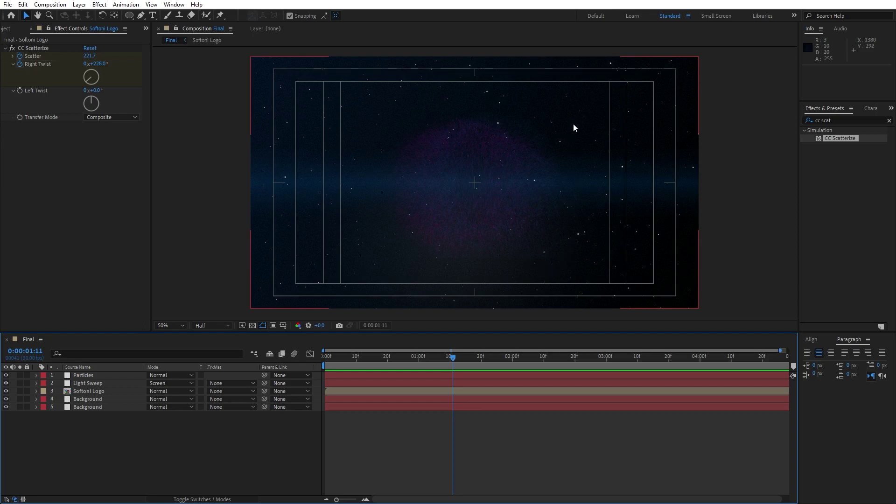
Apply the Grow Bounds effect to the Softoni Logo layer, placing it above CC Scatterize.
click(848, 120)
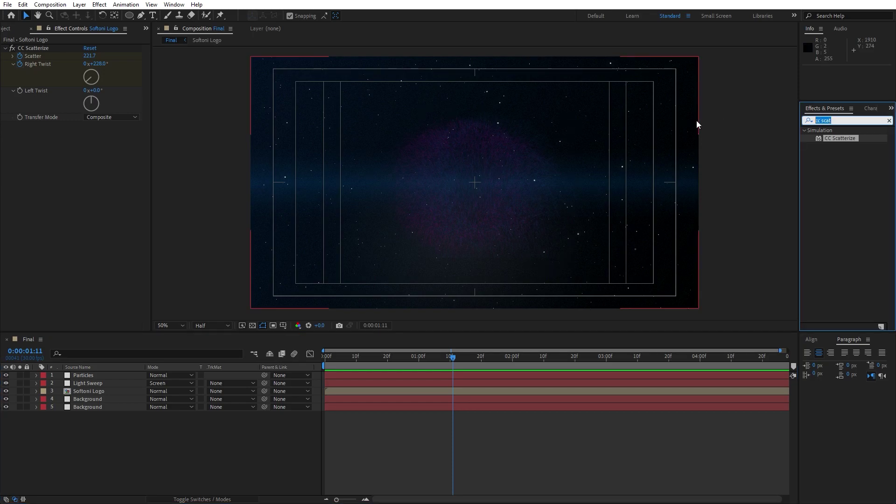
text(grow)
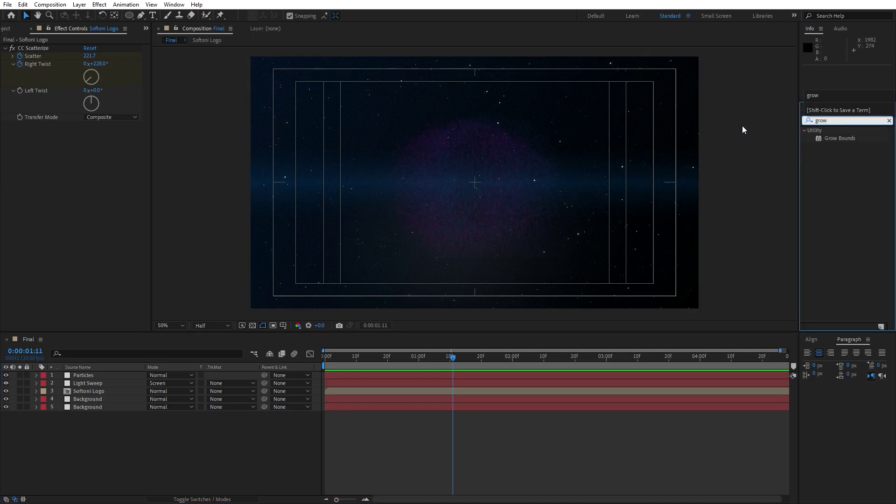
drag(839, 138, 90, 57)
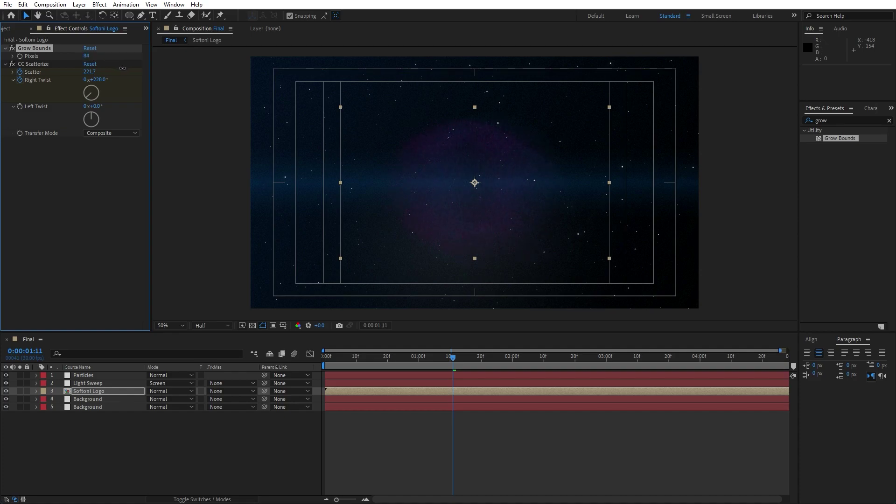
Set Grow Bounds' Pixels to 500 and play back the composition from the start.
click(88, 56)
text(500)
click(85, 176)
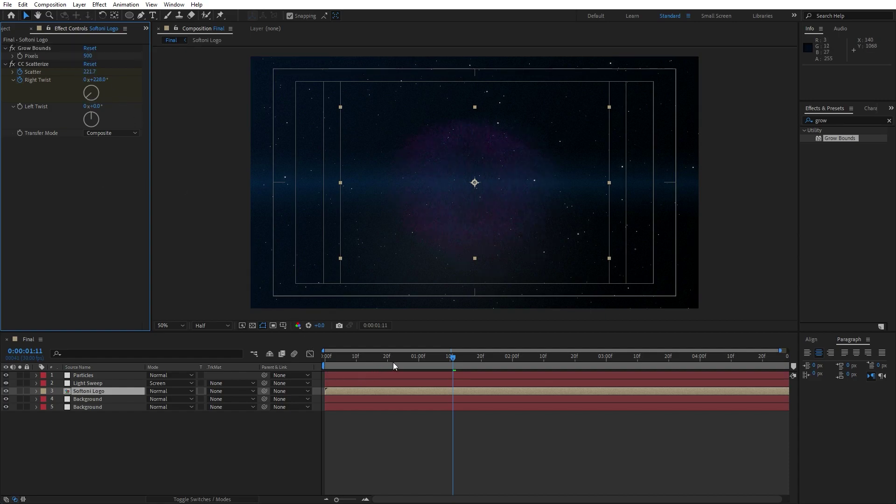
drag(405, 360, 319, 361)
key(space)
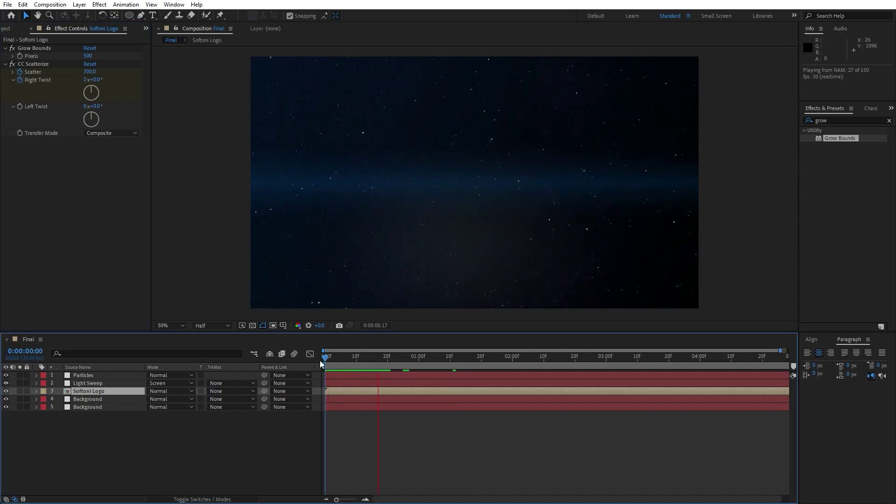
Apply Easy Ease to all the Scatter and Right Twist keyframes of the Softoni Logo layer.
drag(433, 360, 512, 360)
key(u)
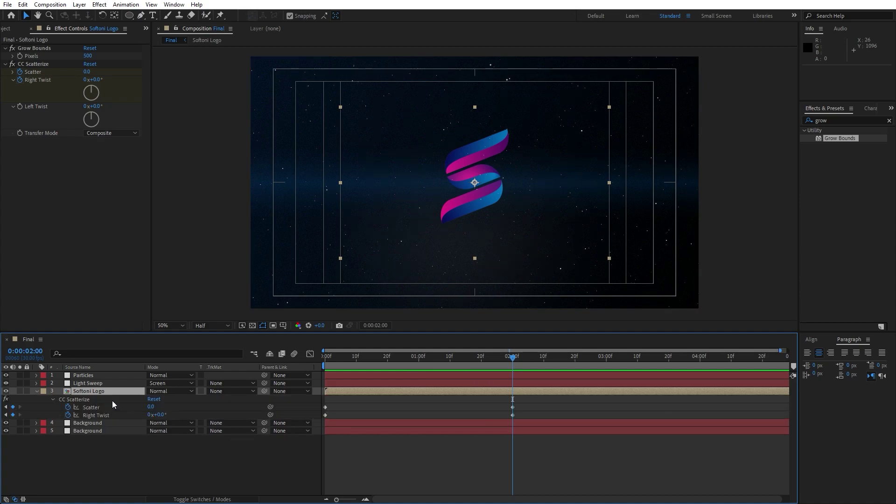
drag(540, 401, 271, 439)
key(F9)
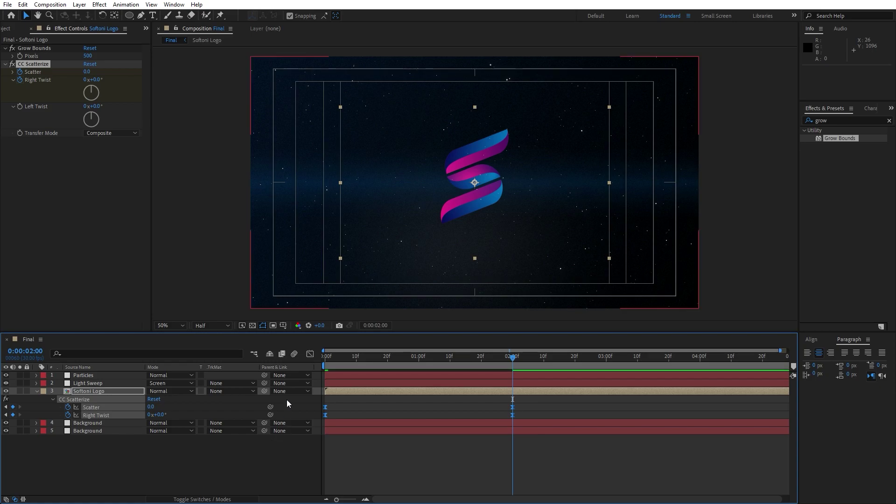
In the speed graph, stretch the end keyframes' incoming ease back to the first keyframe and preview the logo reveal.
click(309, 355)
click(510, 385)
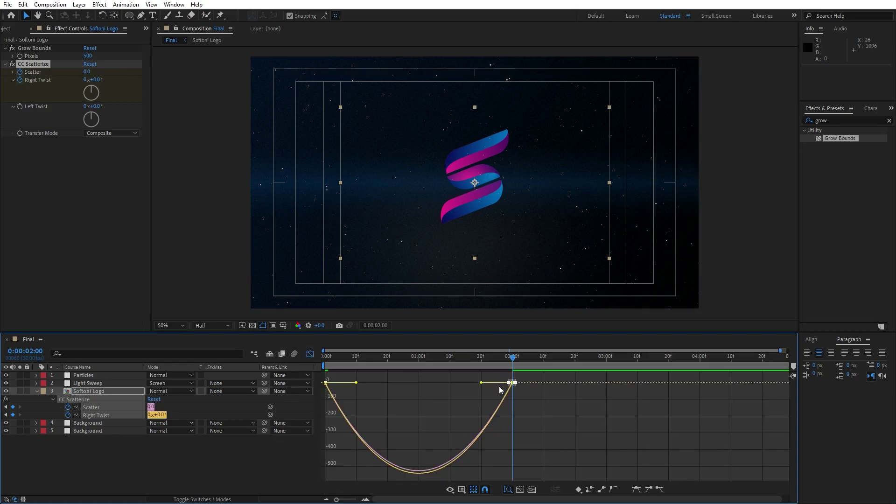
drag(482, 384, 325, 383)
click(314, 357)
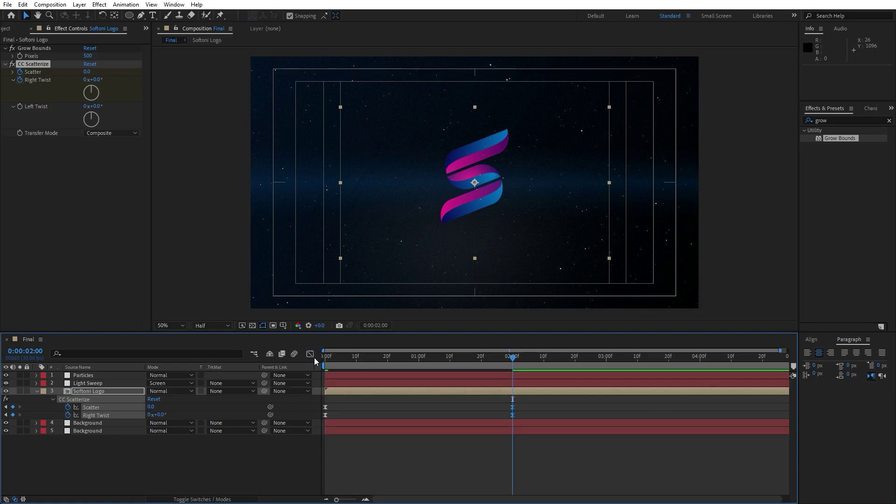
key(space)
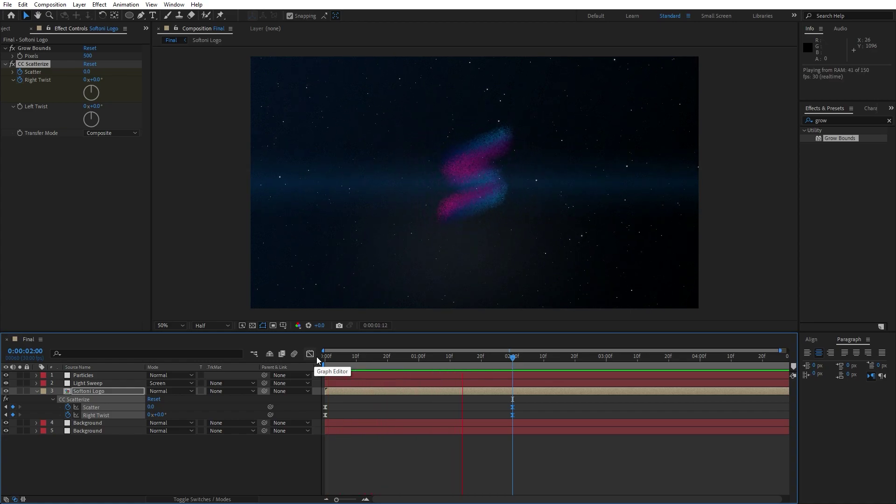
click(397, 366)
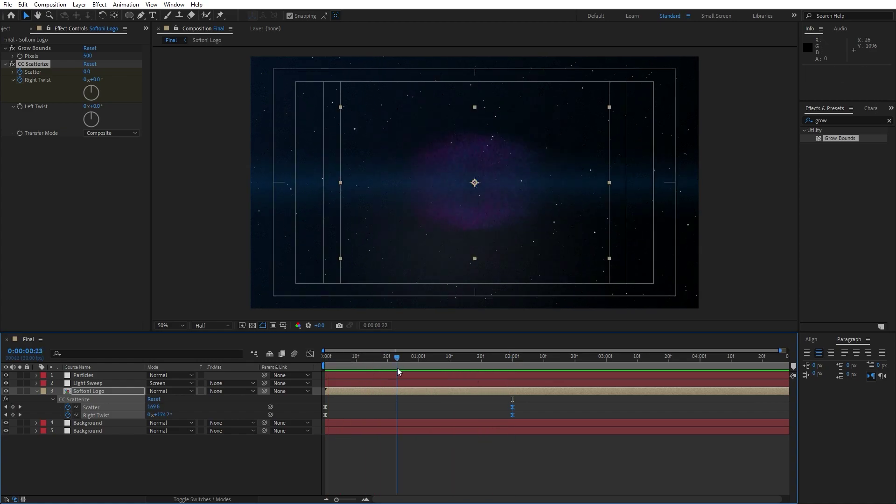
click(36, 391)
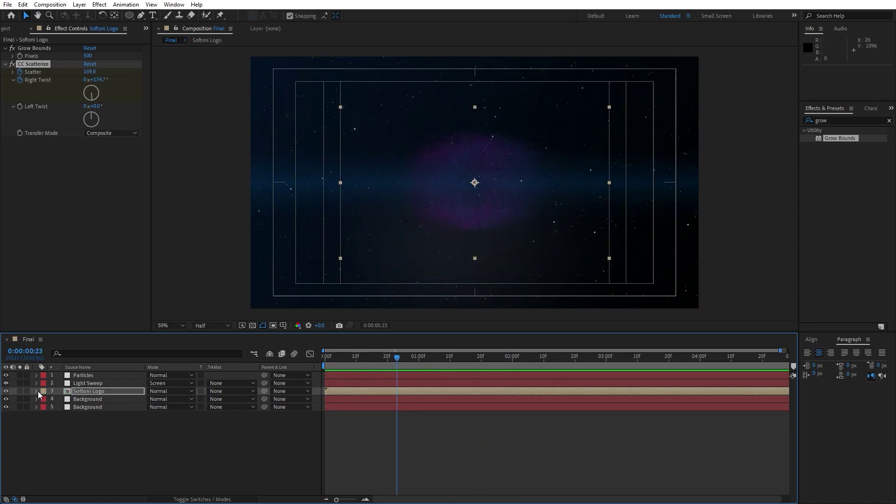
Apply a Transform effect between Grow Bounds and CC Scatterize on the Softoni Logo layer, with Rotation set to 90°.
click(839, 121)
text(trans)
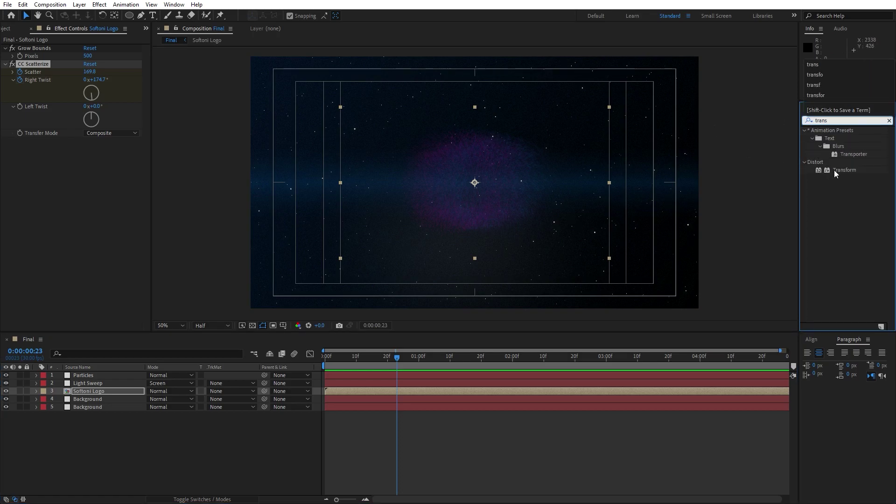
drag(835, 173, 52, 60)
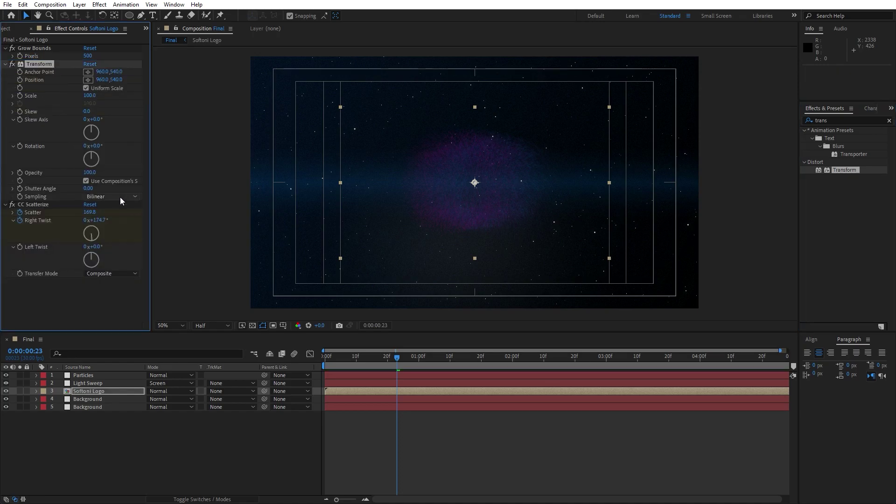
click(96, 118)
click(96, 145)
key(Return)
Duplicate the Transform effect below CC Scatterize and set the duplicate's Rotation to -90°.
click(23, 4)
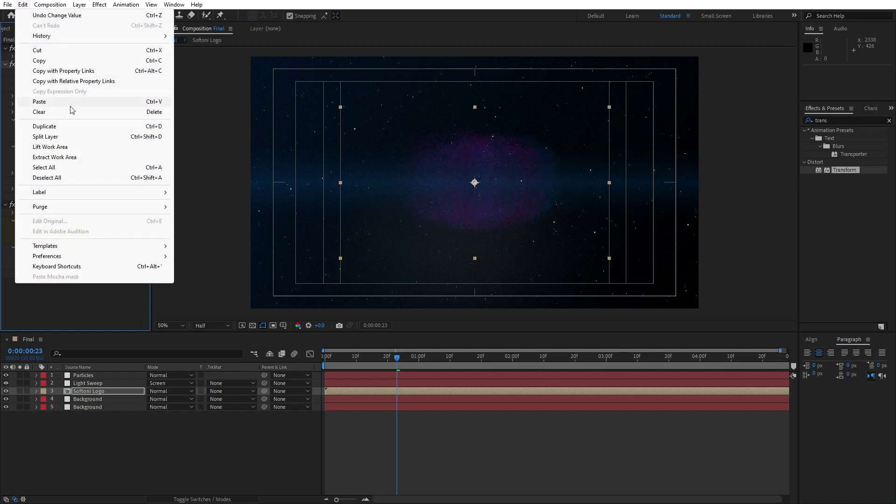
click(62, 128)
drag(44, 118, 63, 281)
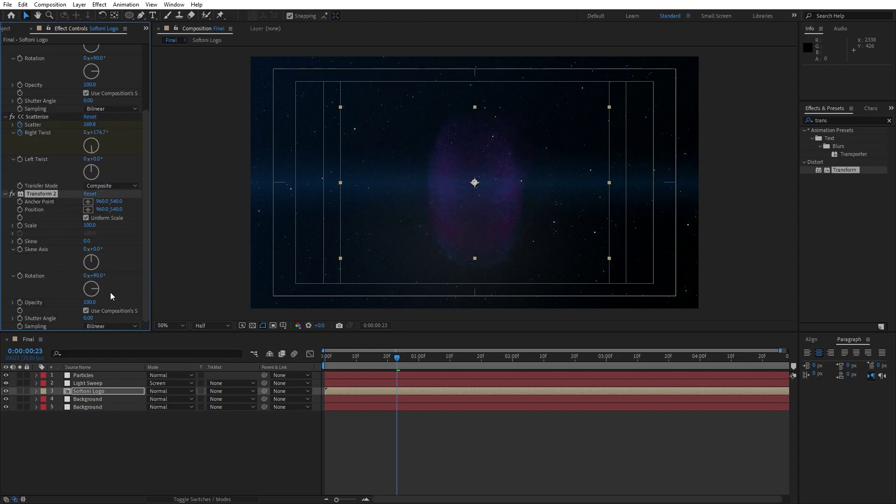
click(97, 276)
text(-90)
click(185, 419)
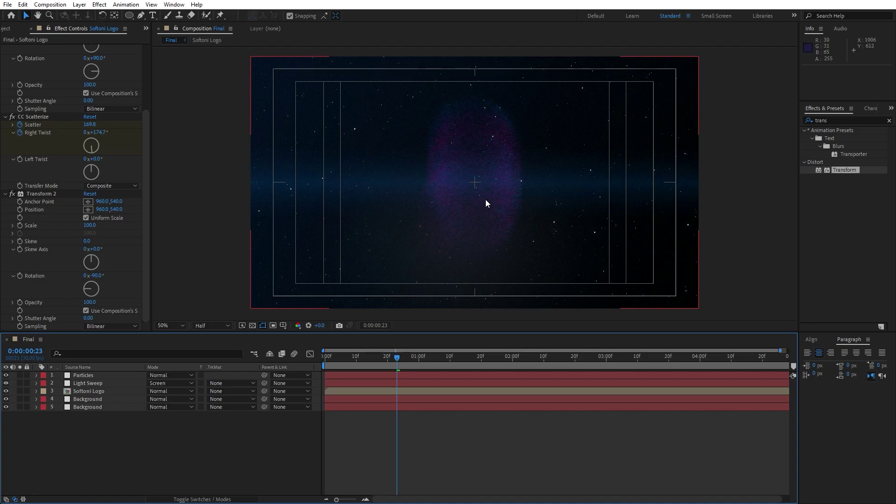
Scrub the logo reveal to 0:00:01:09 and collapse the Softoni Logo layer's effect settings.
drag(397, 357, 446, 391)
scroll(40, 96, up, 3)
click(5, 56)
click(5, 64)
click(5, 72)
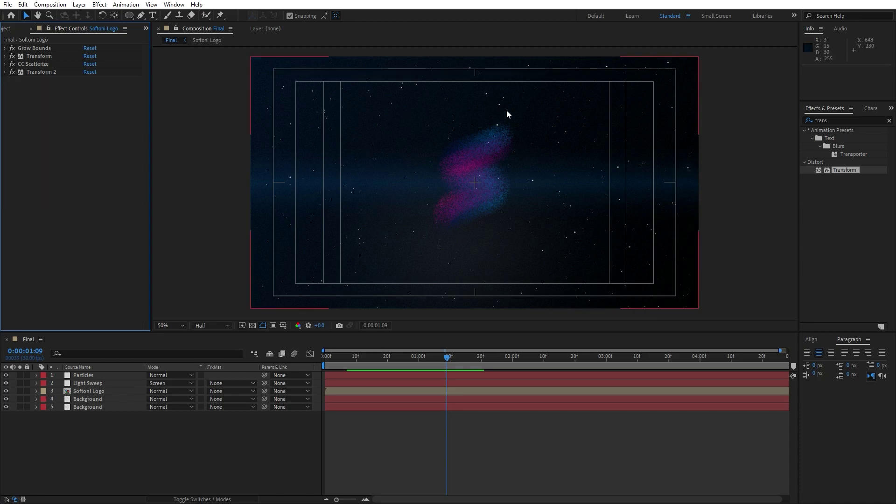
Apply the Bevel Alpha effect to the Softoni Logo layer and inspect it at 0:00:02:13 at 100% magnification.
click(852, 120)
text(bevel a)
drag(842, 139, 92, 390)
drag(446, 357, 553, 359)
key(period)
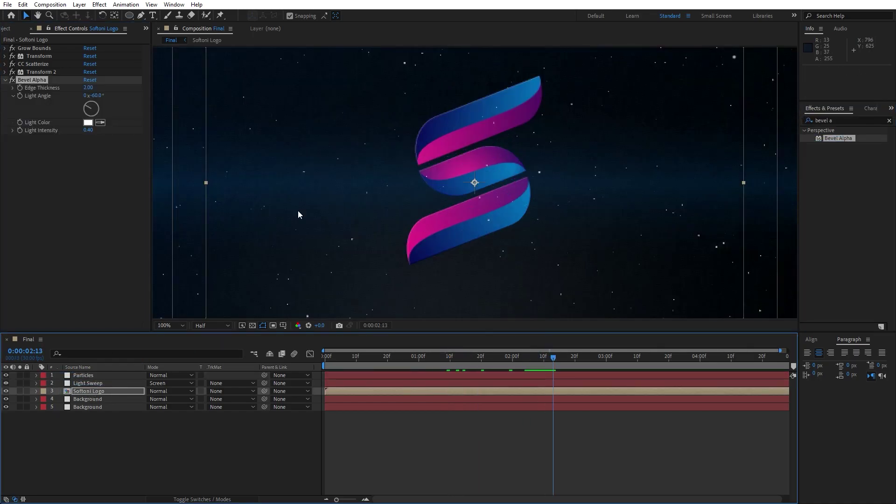
Set Bevel Alpha's Light Intensity to 0.5 and Light Angle to 65°.
click(88, 130)
text(0)
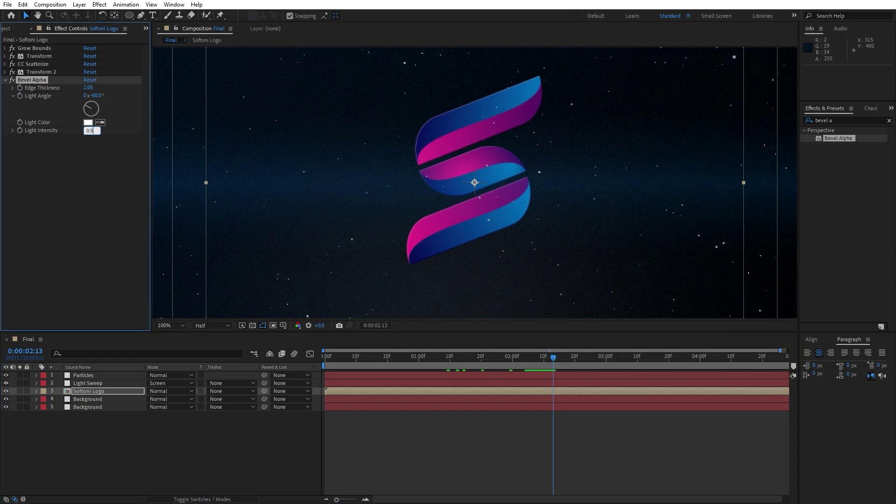
text(.5)
click(10, 180)
click(97, 96)
text(65)
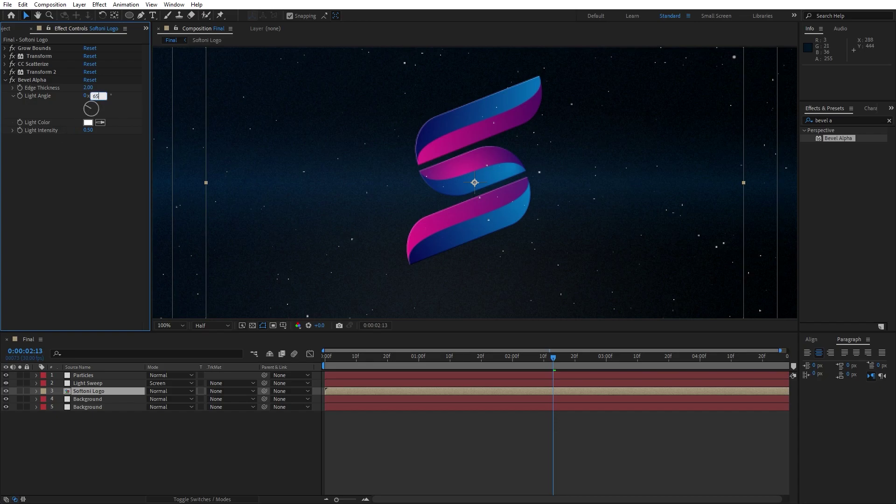
key(Return)
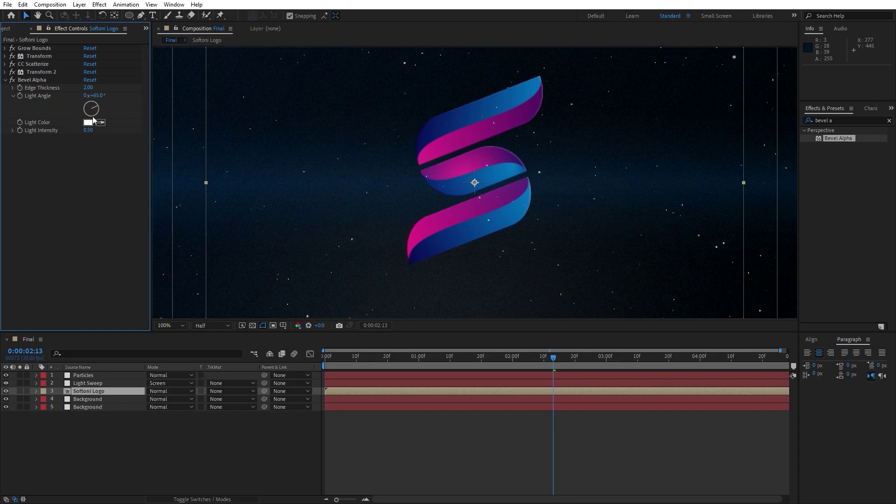
Set Bevel Alpha's Edge Thickness to 6 and preview the logo reveal at 50% magnification.
click(88, 88)
text(6)
key(Return)
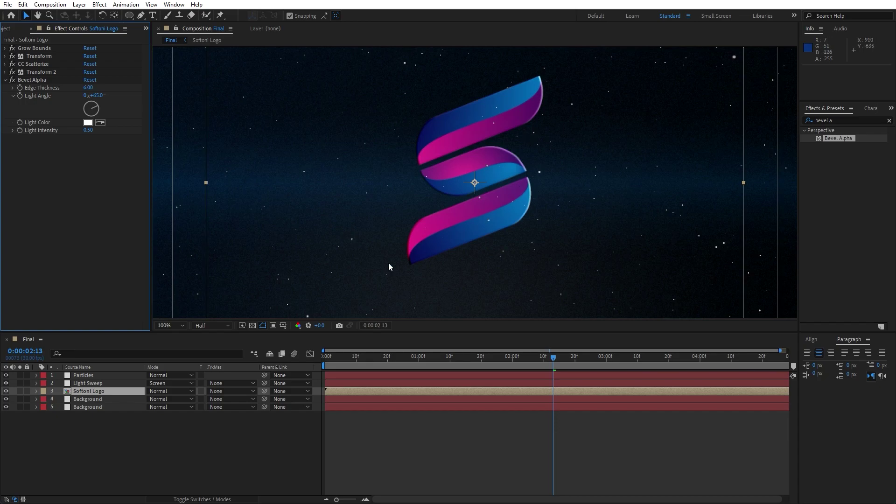
click(179, 326)
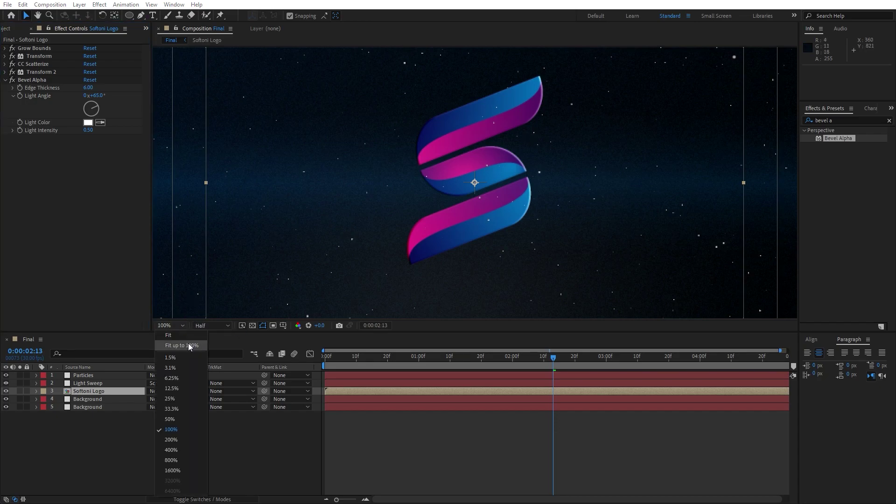
click(182, 419)
key(space)
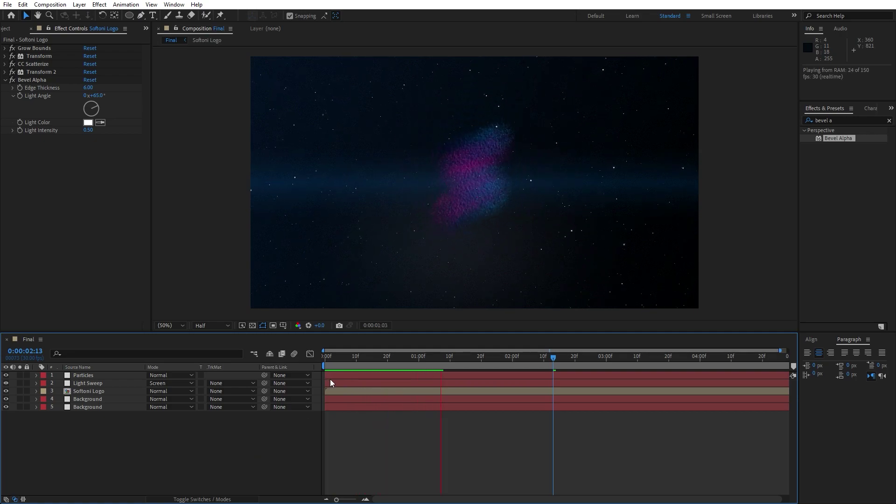
drag(445, 363, 483, 362)
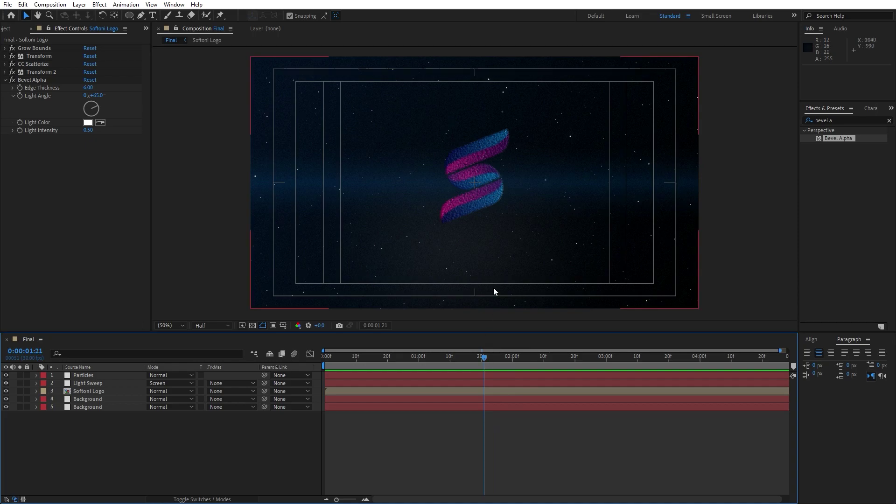
Apply the CC Composite effect to the Softoni Logo layer, show its keyframes and scrub to 0:00:01:16.
click(839, 121)
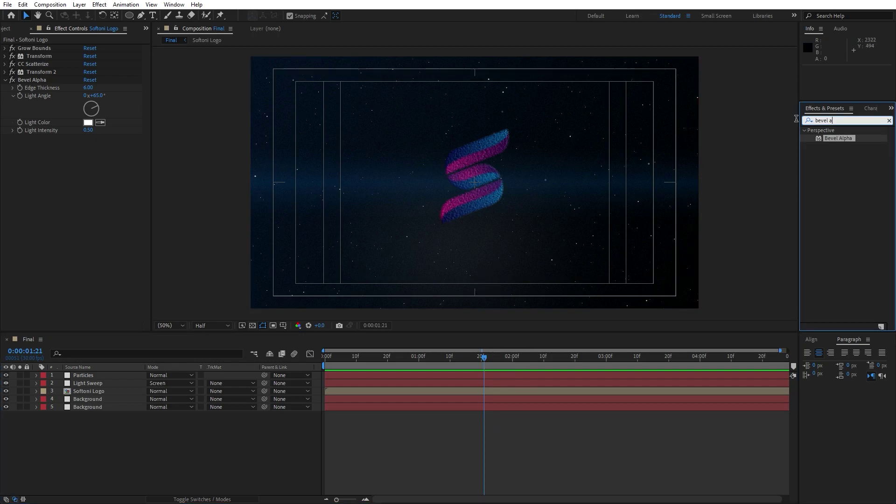
text(cc comp)
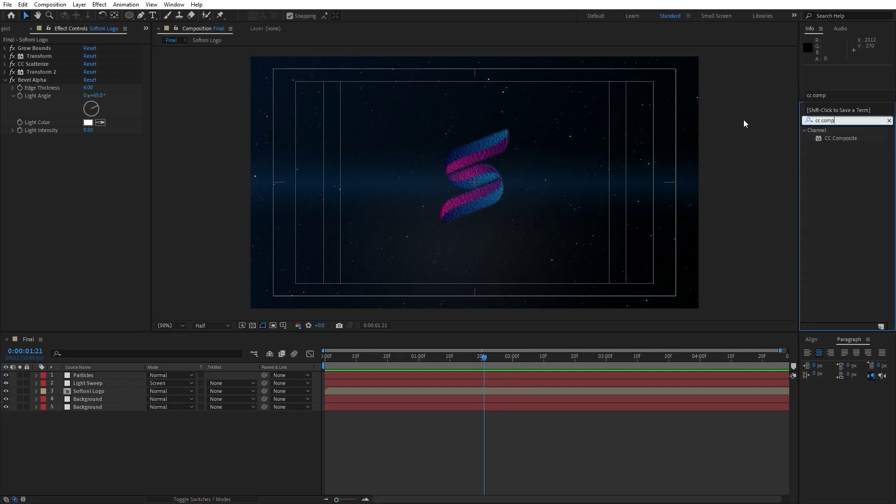
drag(656, 231, 86, 390)
key(u)
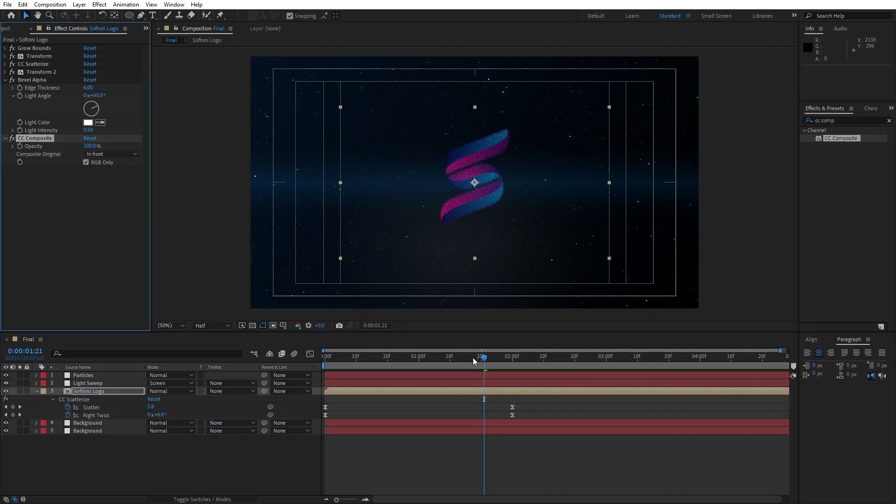
mouse_move(482, 363)
mouse_down()
mouse_move(460, 365)
mouse_move(469, 368)
mouse_up()
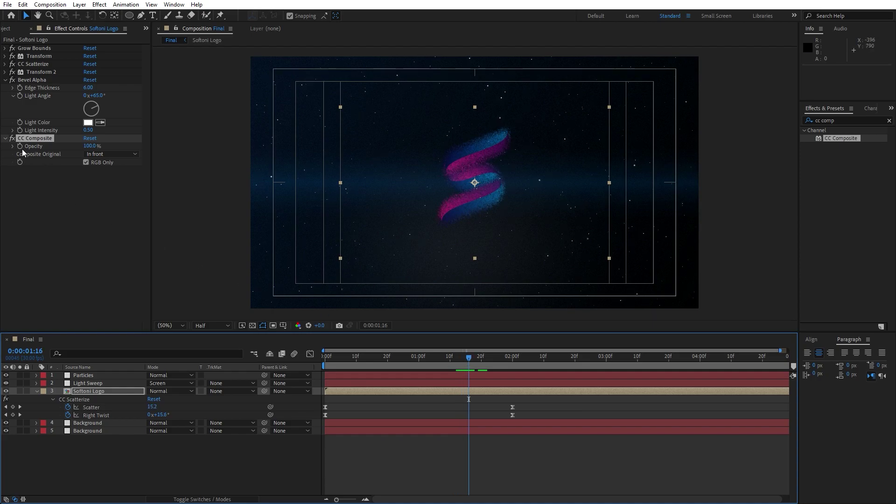
Animate CC Composite's Opacity from 0% at 0:00:01:16 to 100% at 0:00:02:00.
click(90, 146)
text(0)
key(Return)
click(478, 366)
drag(490, 362, 512, 363)
click(94, 147)
text(100)
key(Return)
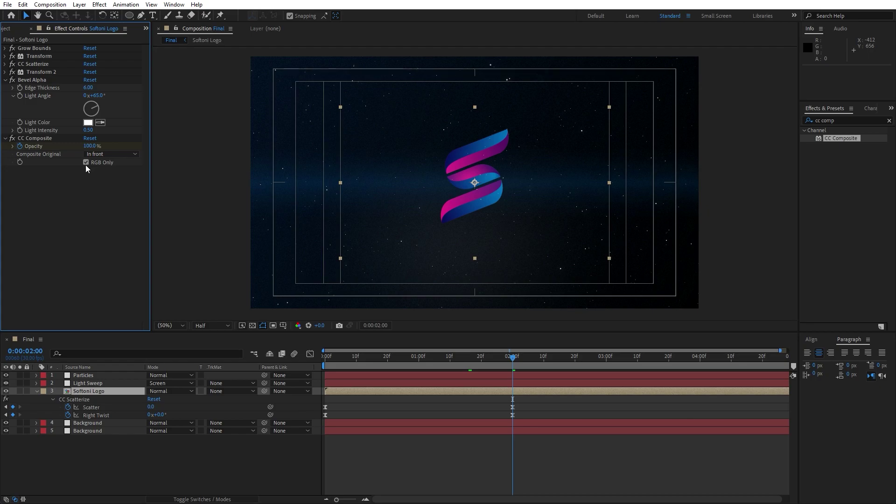
Turn off CC Composite's RGB Only option and preview the logo reveal.
click(86, 162)
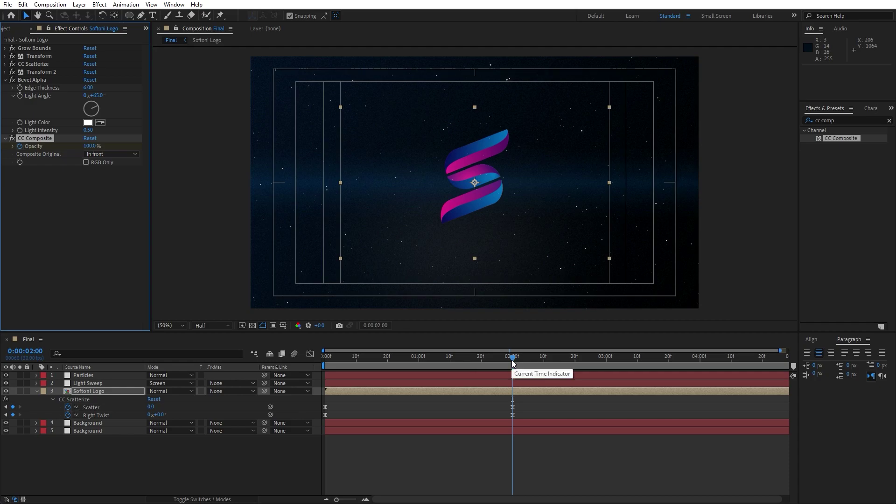
drag(512, 359, 531, 371)
key(space)
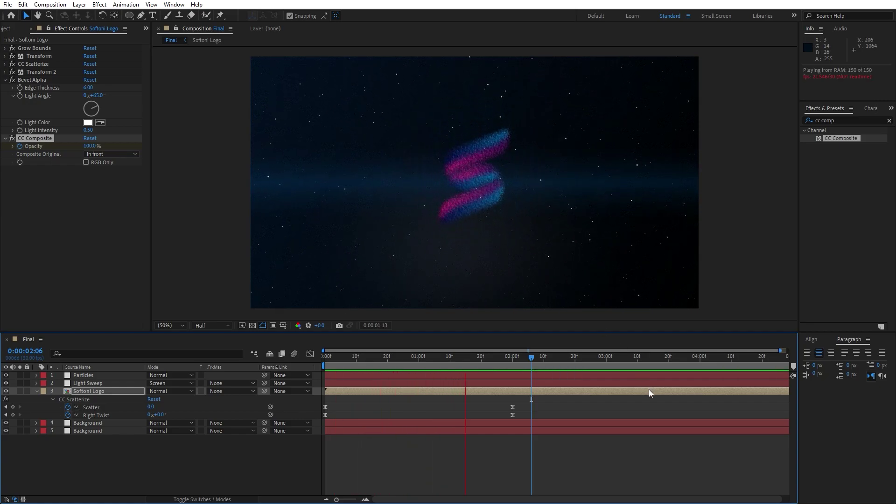
Move Bevel Alpha below CC Composite in the effect order and inspect the logo at 0:00:03:05 at 100% magnification.
drag(597, 361, 623, 361)
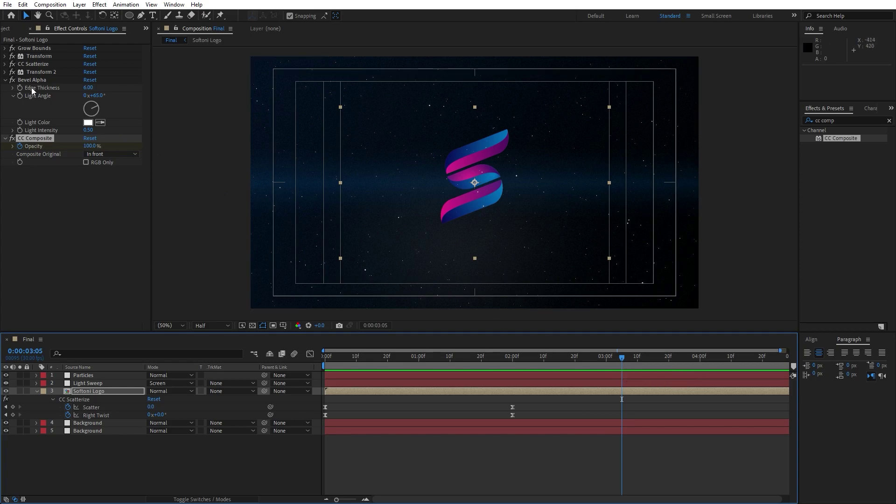
drag(36, 80, 63, 193)
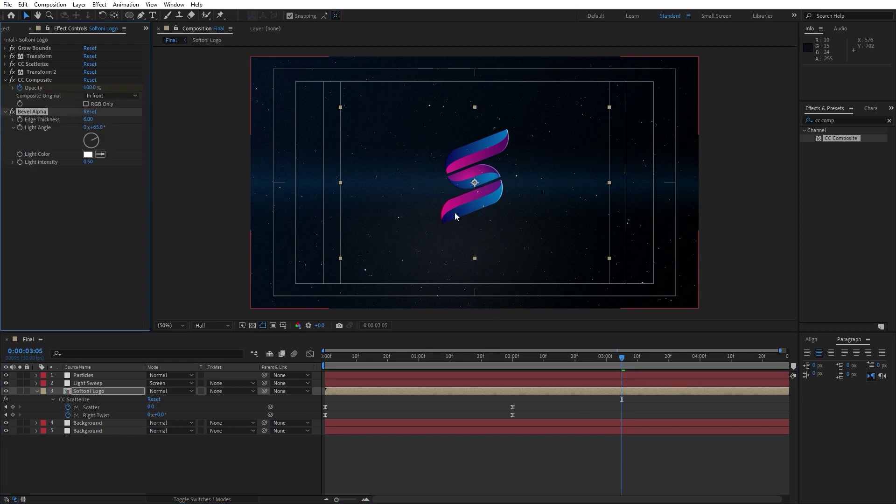
key(period)
key(period)
key(comma)
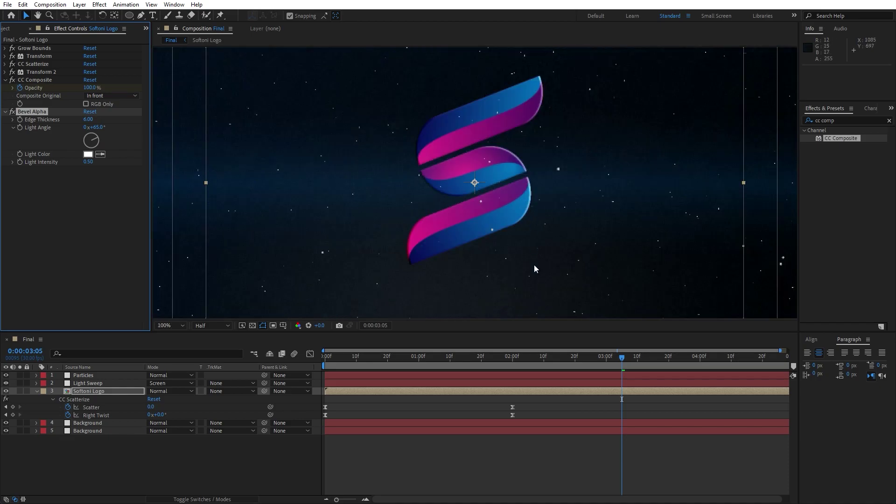
key(comma)
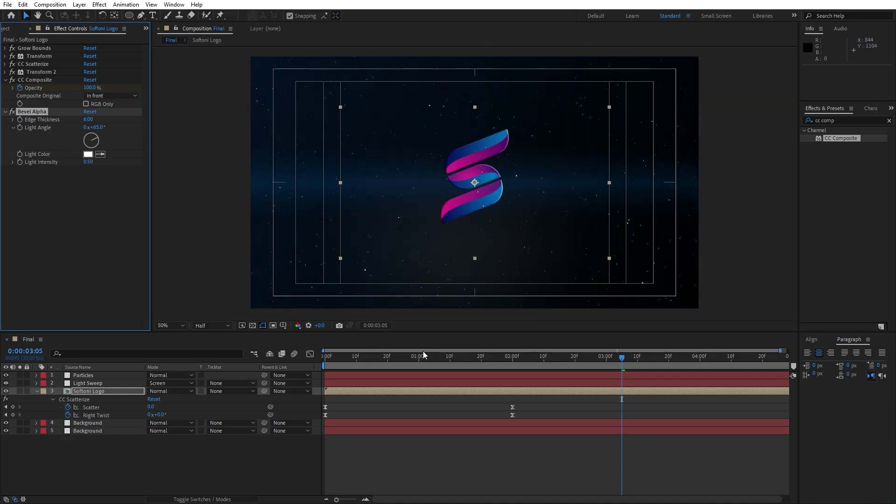
Duplicate the Softoni Logo layer and apply a Fill effect to the lower copy, between Grow Bounds and Transform.
click(94, 392)
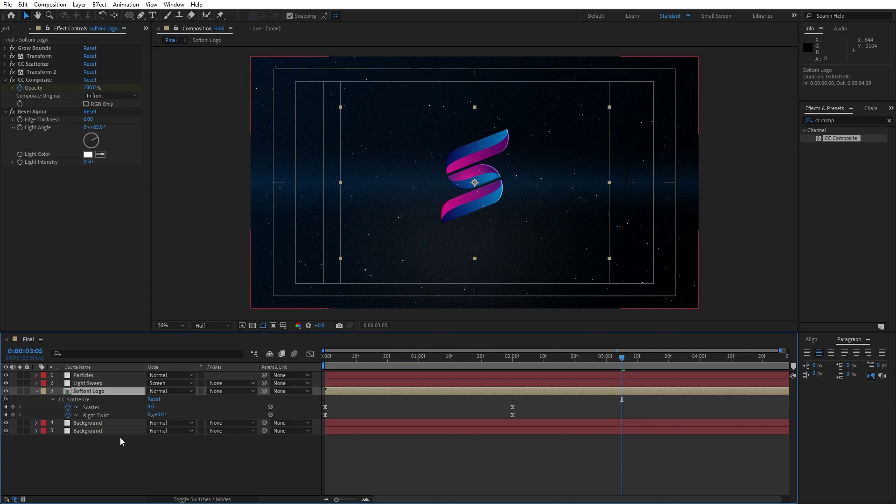
key(ctrl+d)
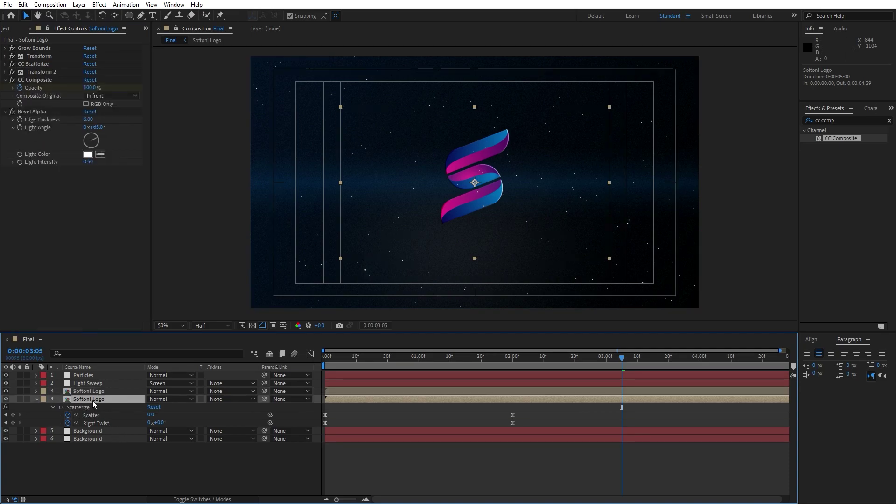
click(854, 121)
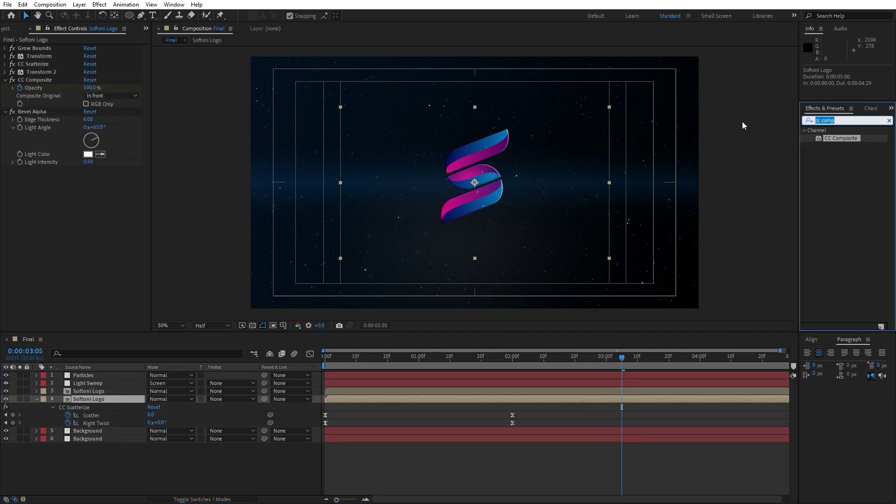
text(fill)
drag(828, 177, 65, 55)
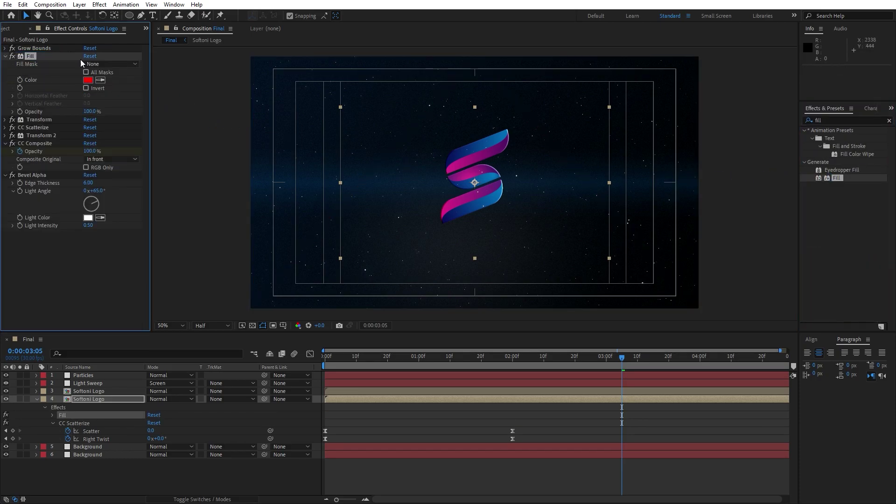
Set the Fill color of the lower Softoni Logo layer to cyan, about 00F0FF.
click(88, 80)
click(306, 374)
drag(306, 373, 306, 371)
click(308, 377)
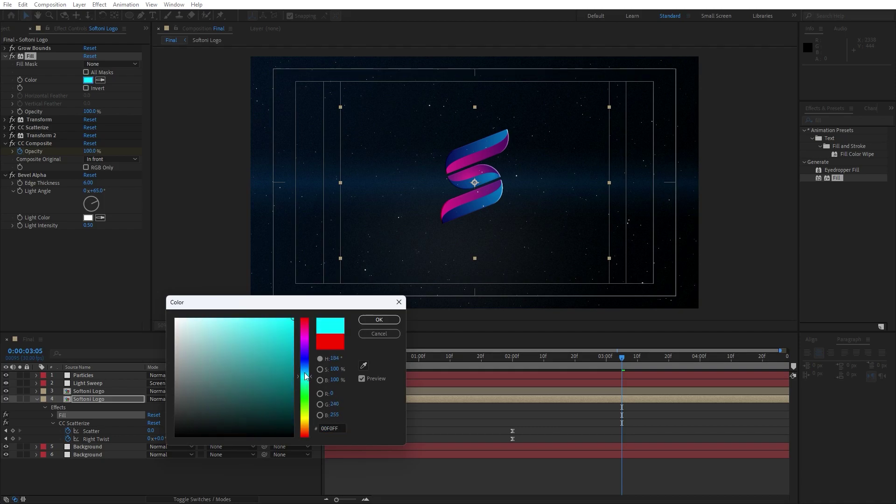
click(378, 320)
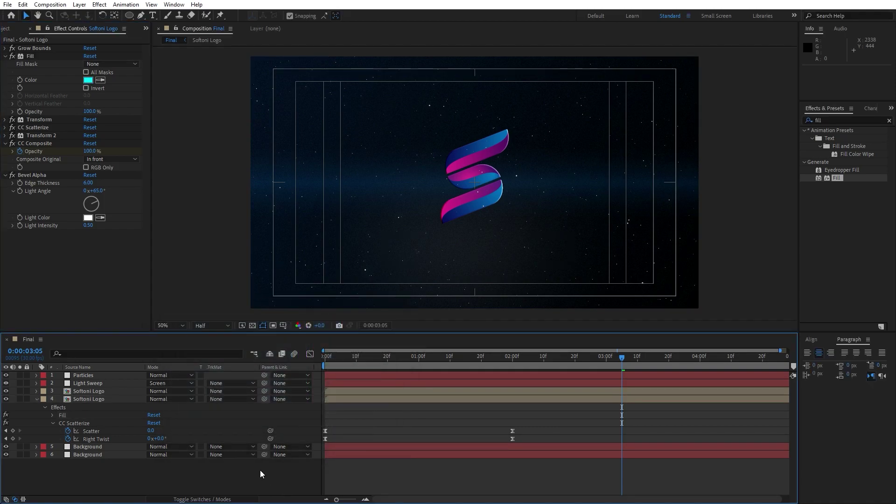
Set Grow Bounds Pixels to 1000 on the lower Softoni Logo layer and preview the scattered particles.
key(space)
drag(402, 356, 347, 359)
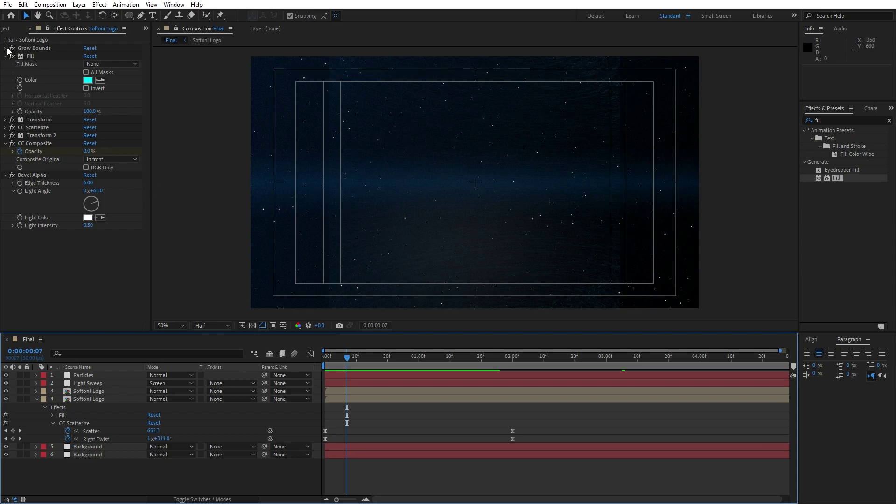
click(11, 48)
click(87, 56)
text(1000)
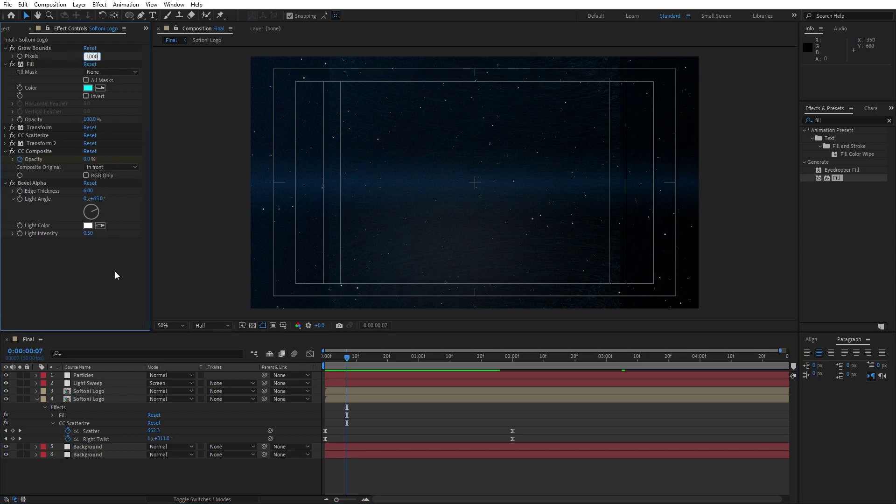
key(Return)
click(324, 357)
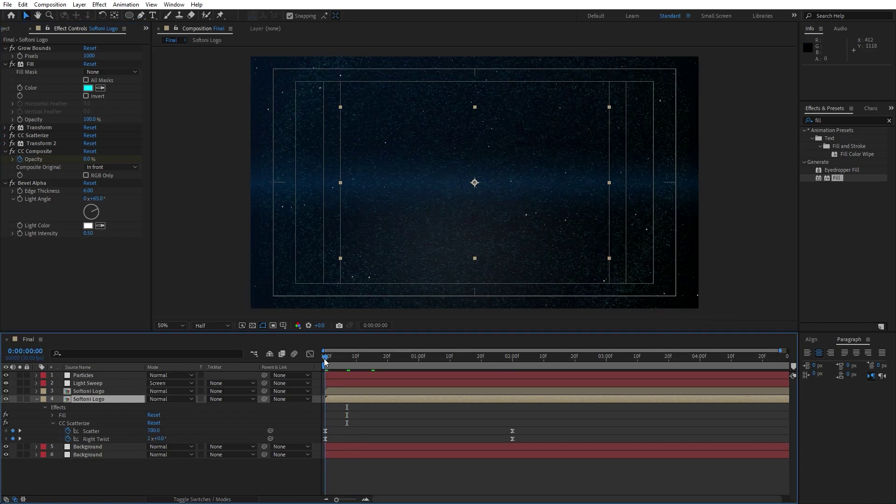
click(373, 369)
key(space)
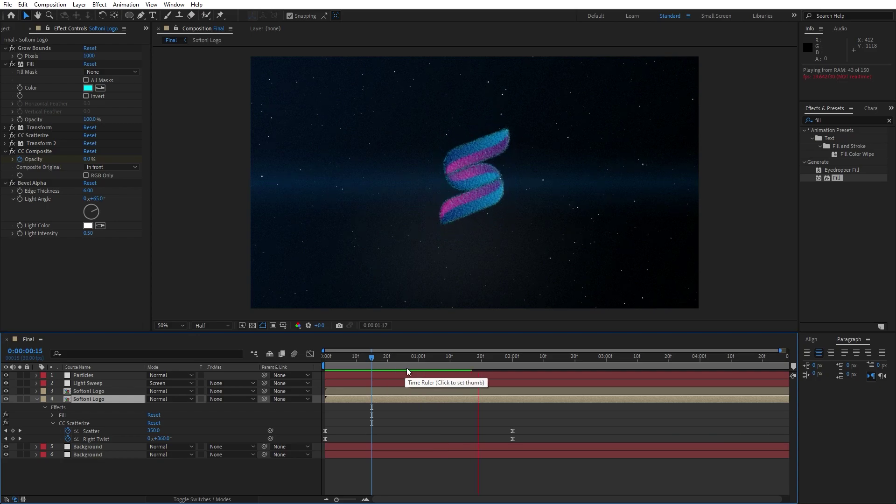
Scrub to 0:00:01:15, collapse the layer's keyframes and create a 1920 × 1080 solid named Lens Flare.
drag(401, 360, 465, 362)
key(u)
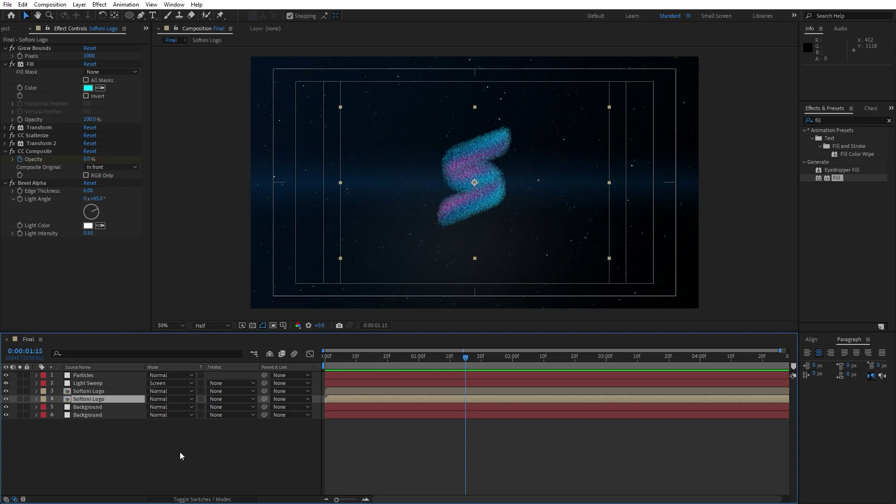
right_click(181, 447)
mouse_move(220, 327)
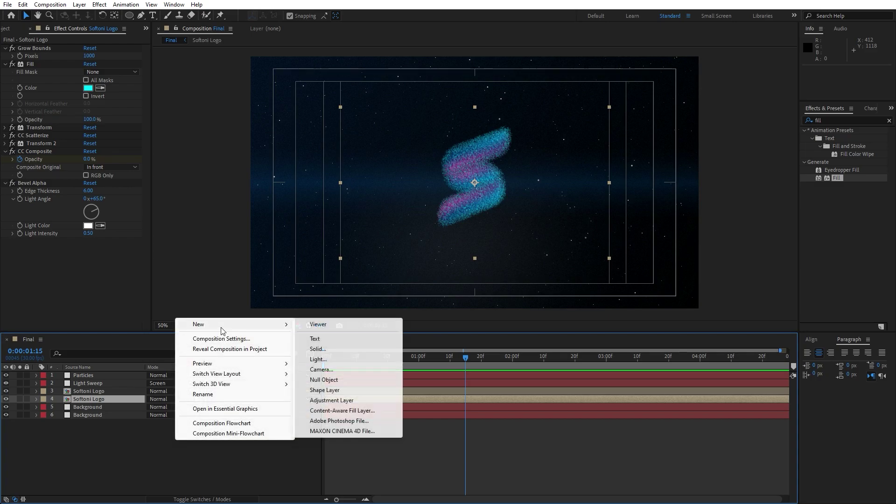
click(316, 350)
text(Lens Flare)
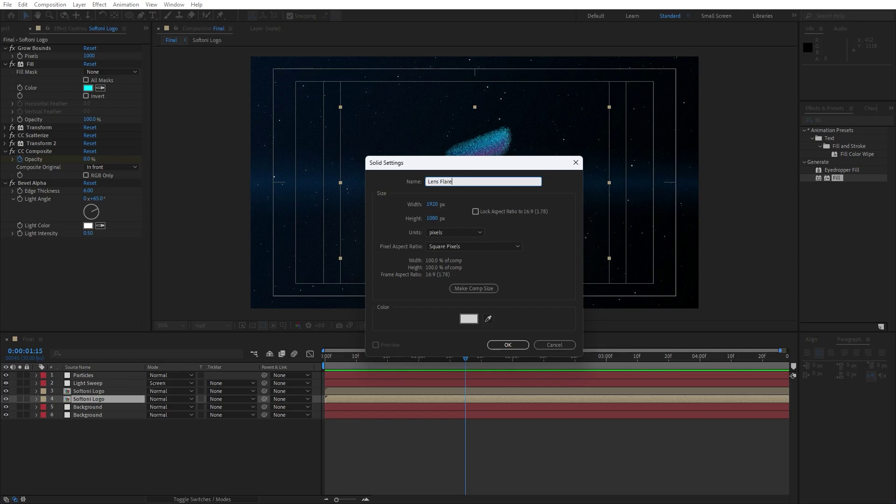
click(504, 345)
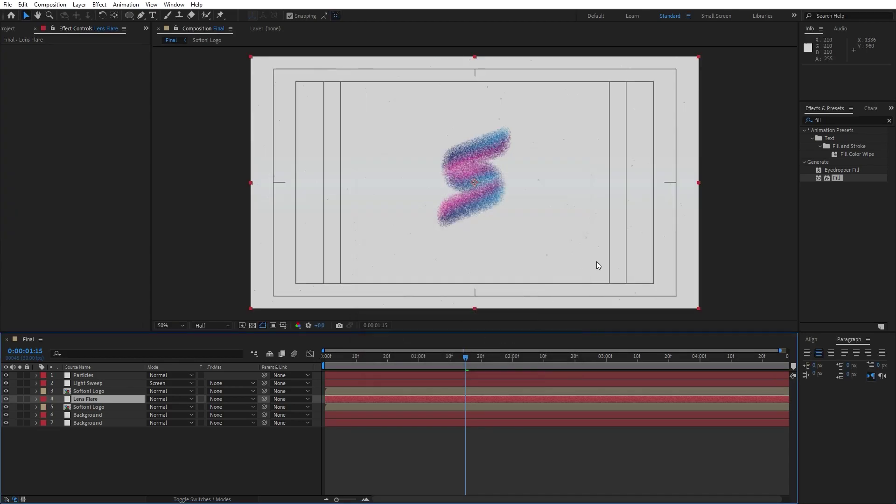
Apply a black (000000) Fill to the Lens Flare solid and move that layer to the top of the stack.
click(841, 120)
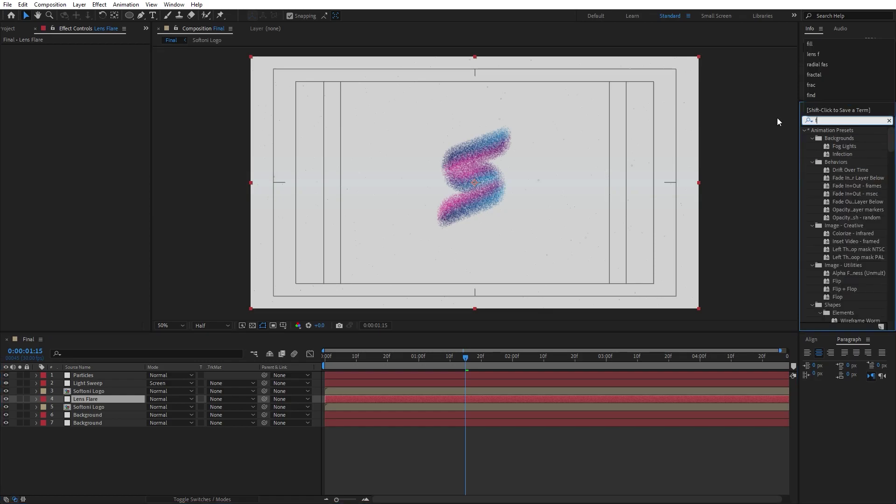
drag(836, 178, 92, 376)
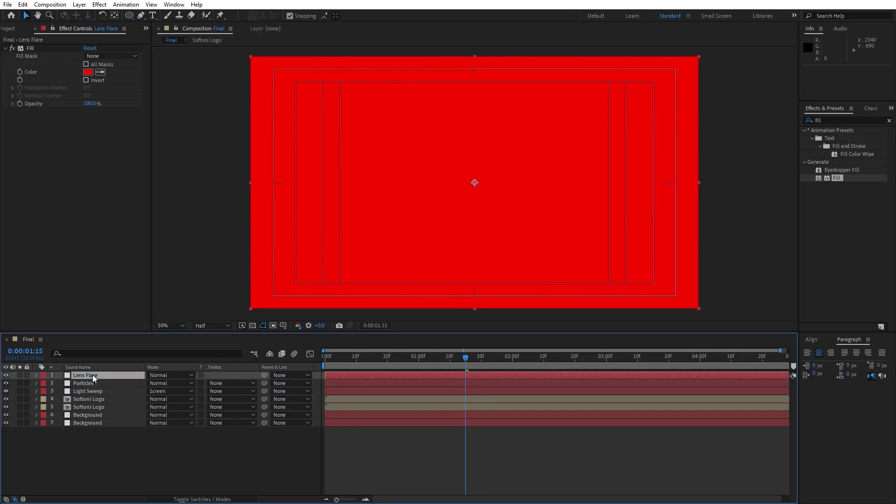
click(87, 74)
text(000000)
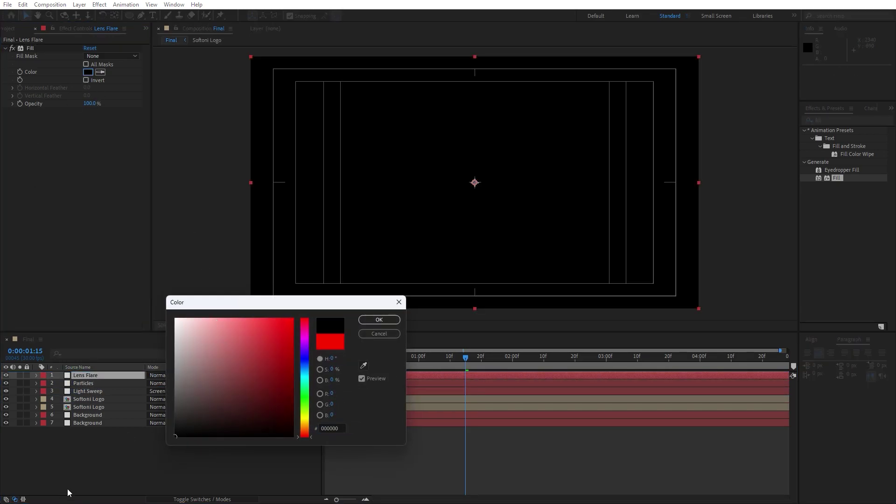
click(380, 319)
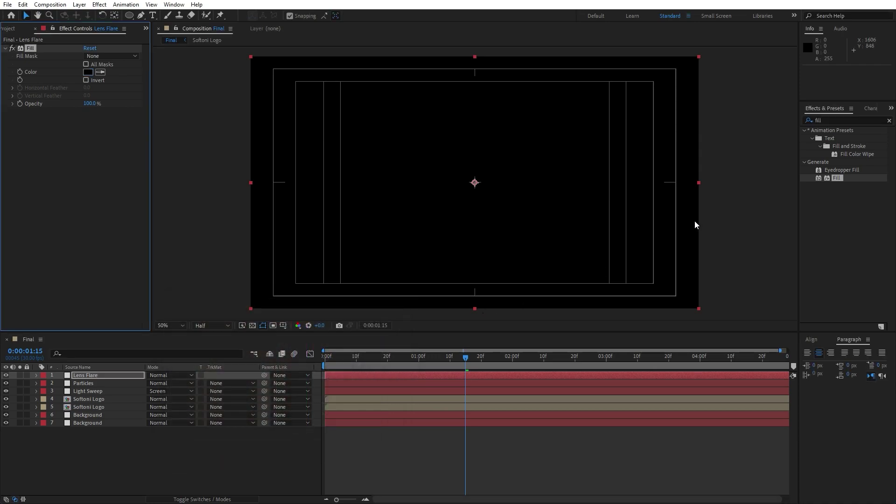
Apply the Lens Flare effect to the Lens Flare layer, below its Fill.
click(831, 116)
text(lens f)
drag(827, 137, 88, 155)
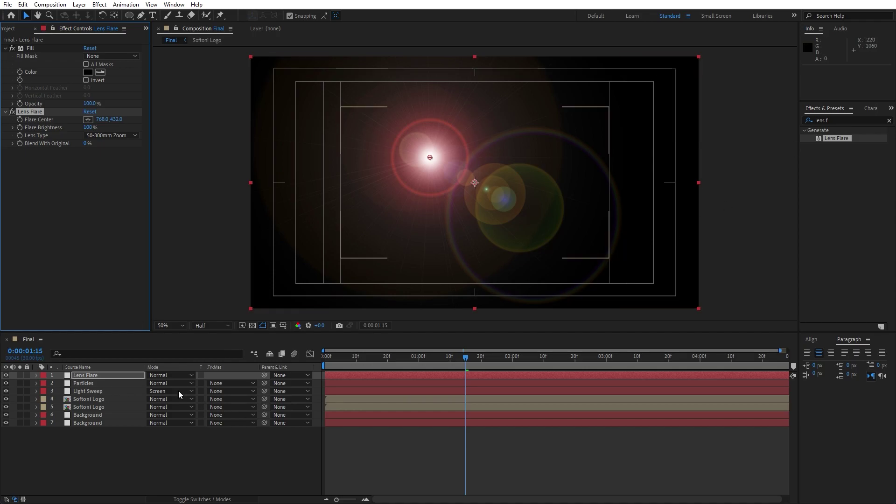
Set the Lens Flare layer's blending mode to Add and its Lens Type to 105mm Prime.
click(172, 377)
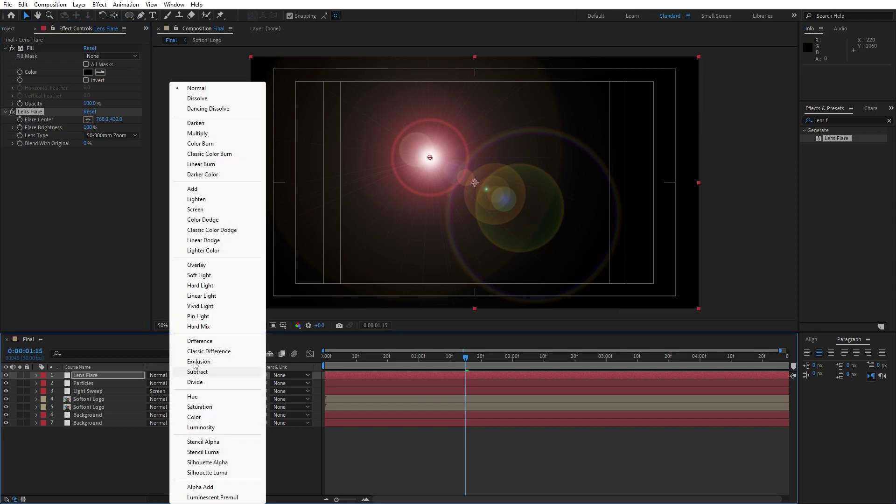
click(197, 188)
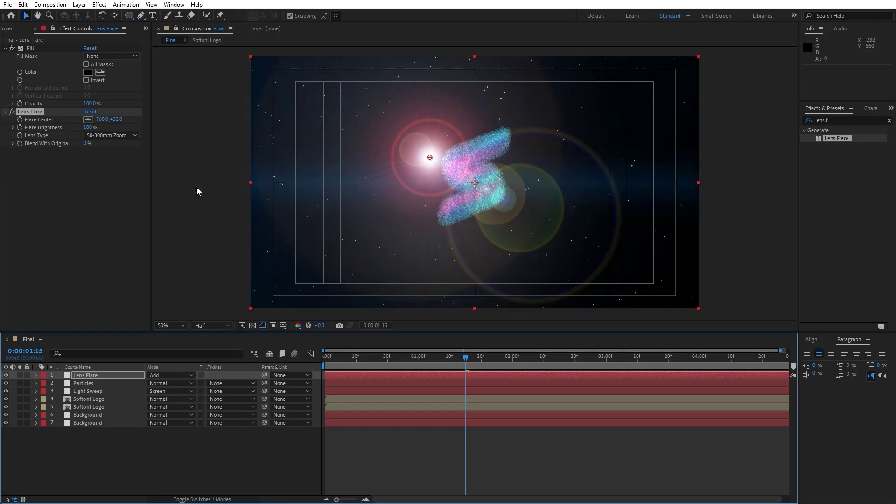
click(114, 135)
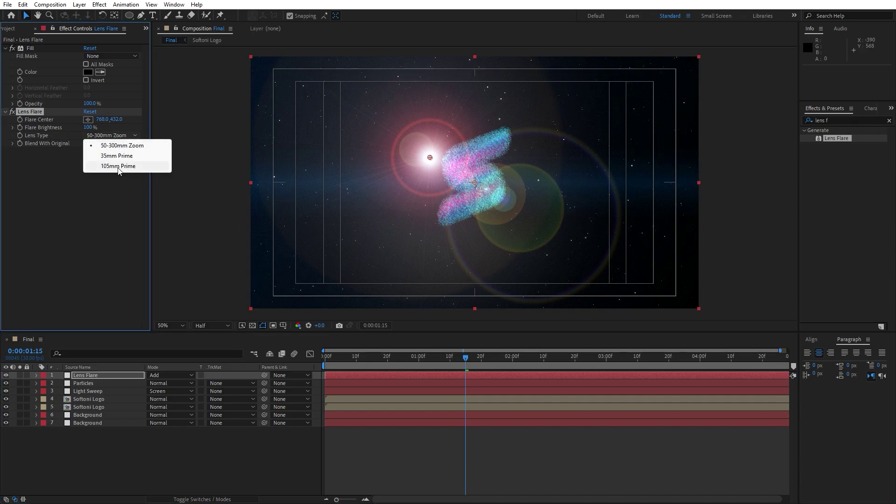
click(102, 167)
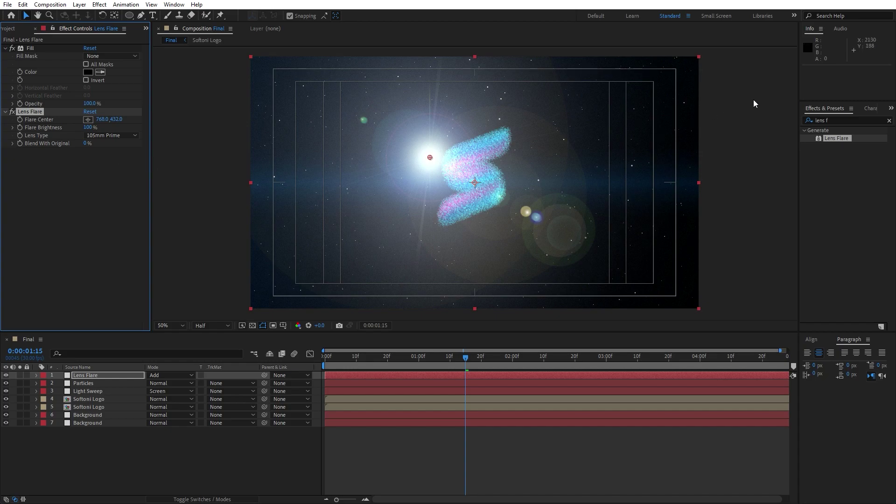
Apply a Gaussian Blur to the Lens Flare layer and set its Blurriness to 50.
click(853, 138)
text(ga)
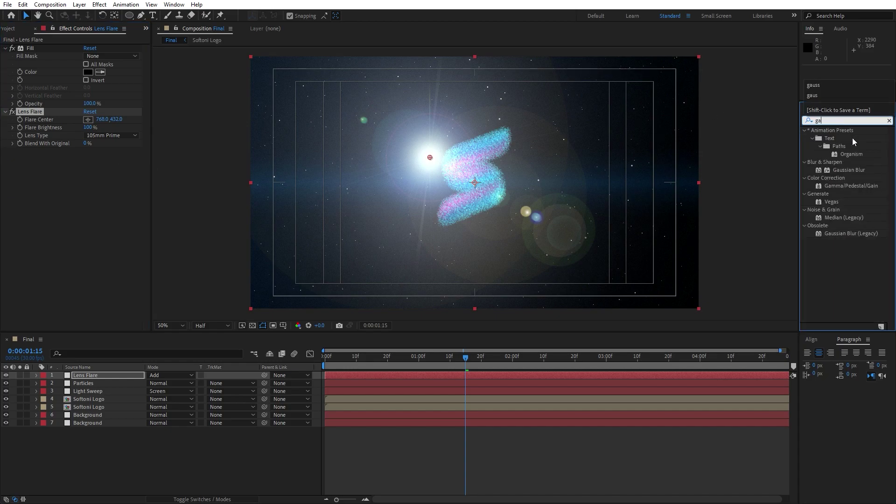
text(uss)
double_click(848, 138)
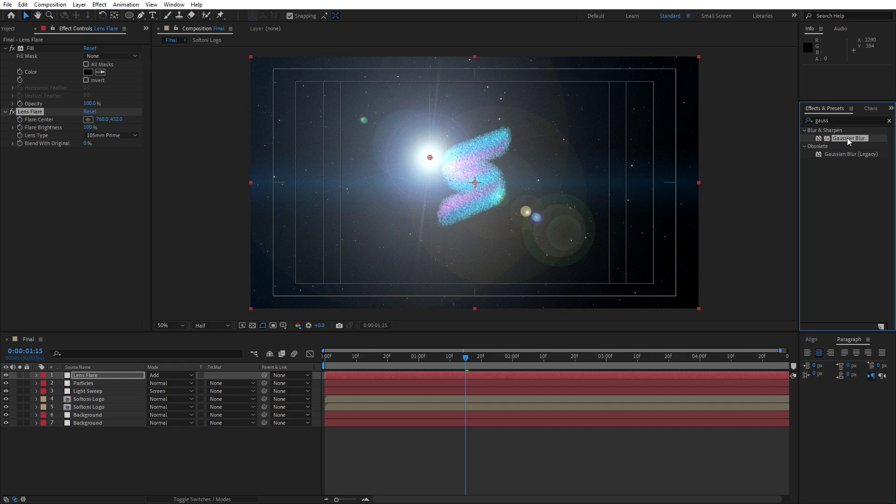
click(88, 159)
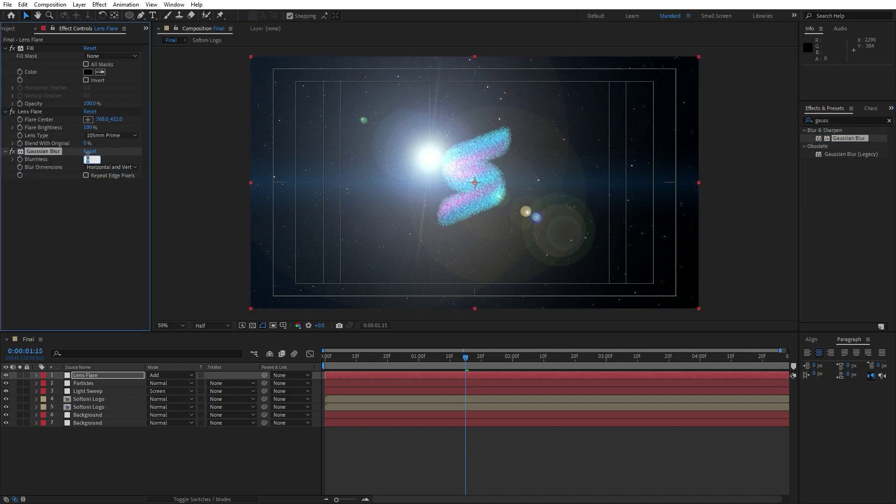
key(Return)
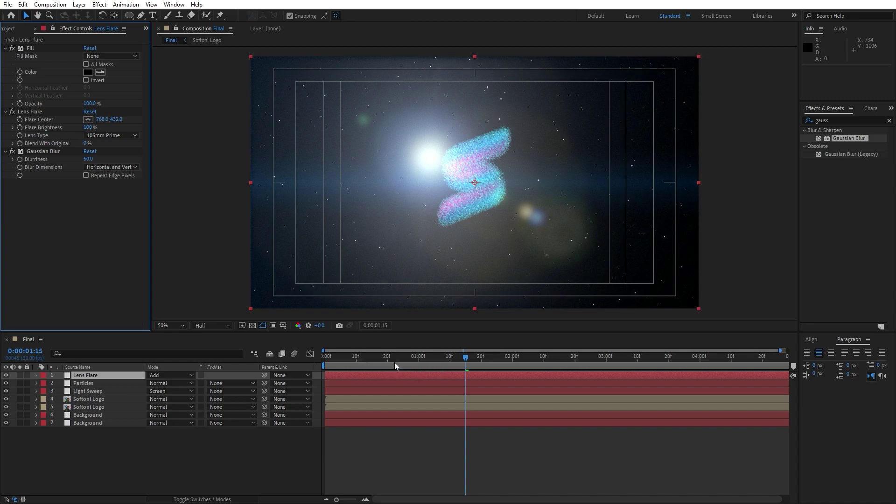
At 0:00:00:00, place the Flare Center just outside the frame's upper-left corner, at about -68, -36, and keyframe it.
key(Home)
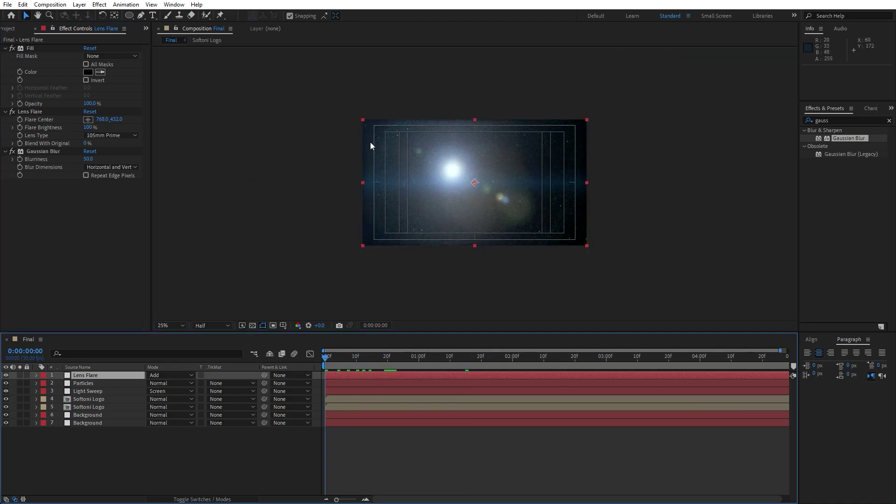
click(87, 119)
click(356, 118)
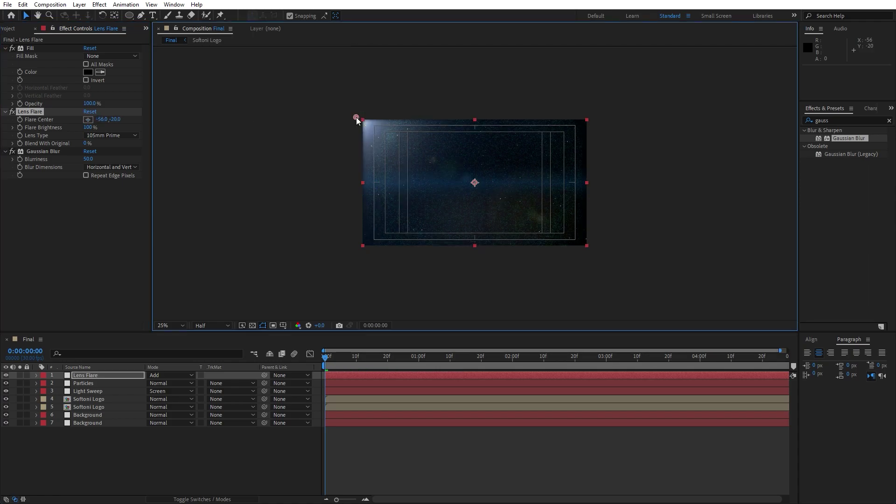
drag(353, 119, 352, 117)
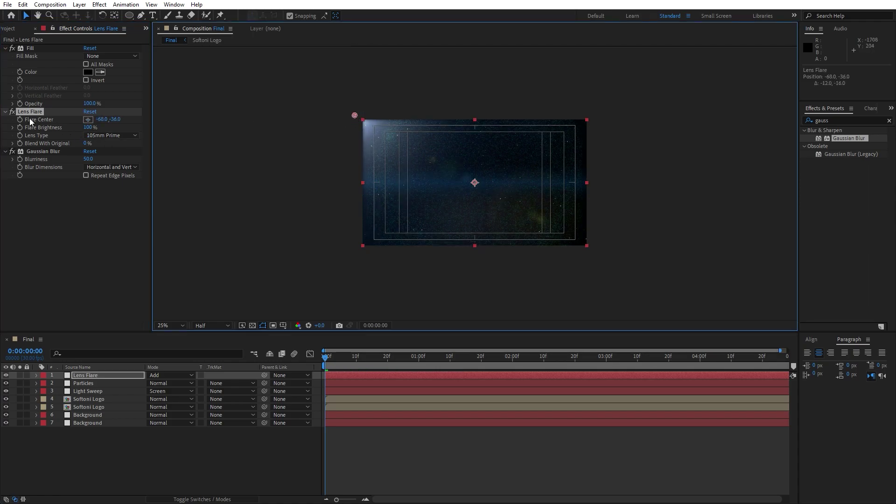
click(20, 119)
At 0:00:04:29, move the Flare Center past the frame's upper-right corner to about 2064, -36 and preview the animation.
drag(385, 360, 827, 357)
drag(353, 116, 602, 116)
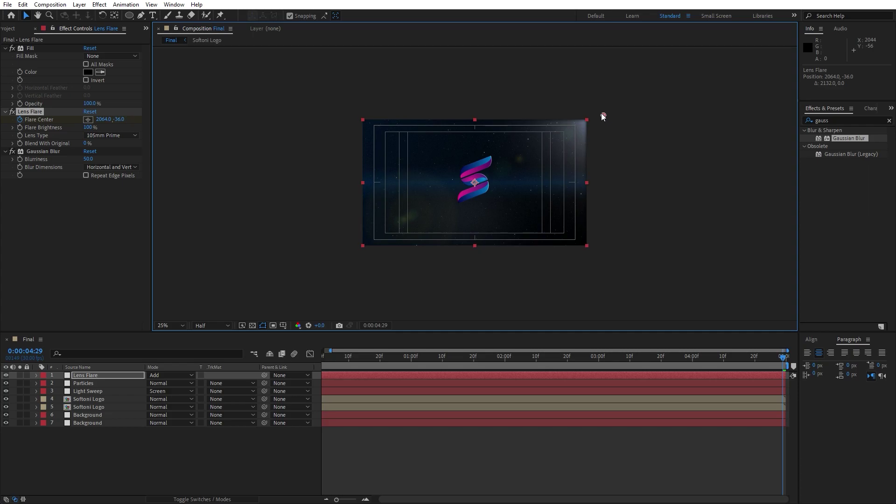
key(space)
key(period)
key(period)
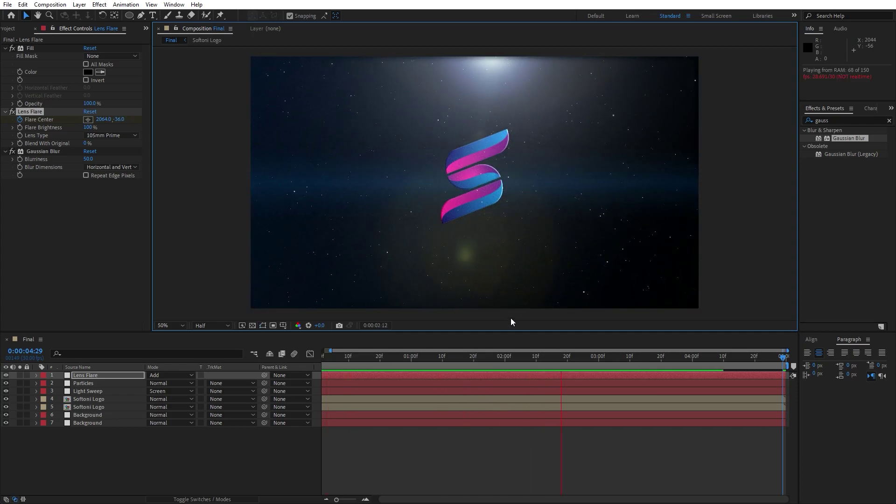
Go to 0:00:02:04 and apply the Tritone effect to the Lens Flare layer, below its Gaussian Blur.
drag(478, 358, 518, 363)
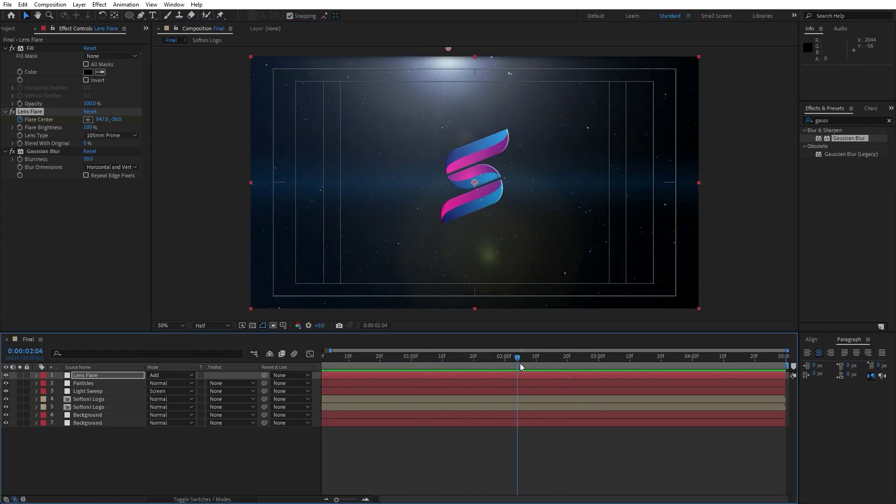
double_click(850, 118)
key(BackSpace)
text(trito)
drag(840, 138, 115, 283)
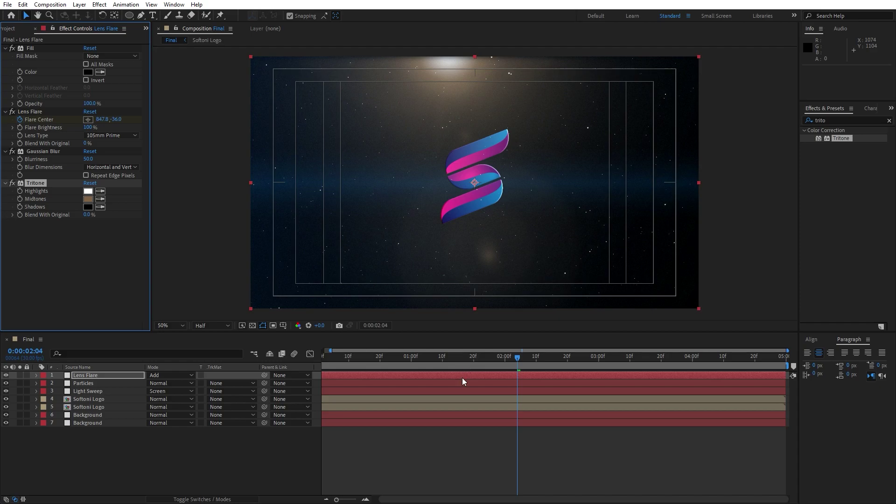
Set the Tritone Midtones to blue (0D6AC9) and preview the animation.
drag(405, 362, 379, 359)
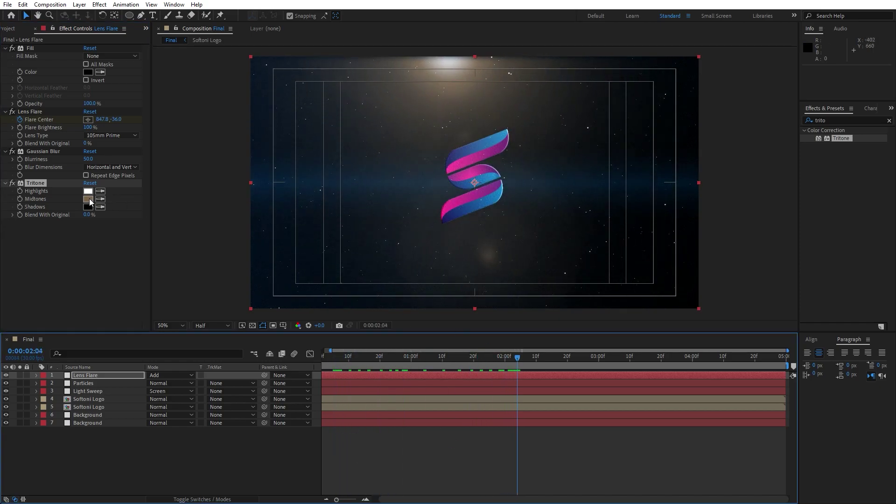
click(88, 198)
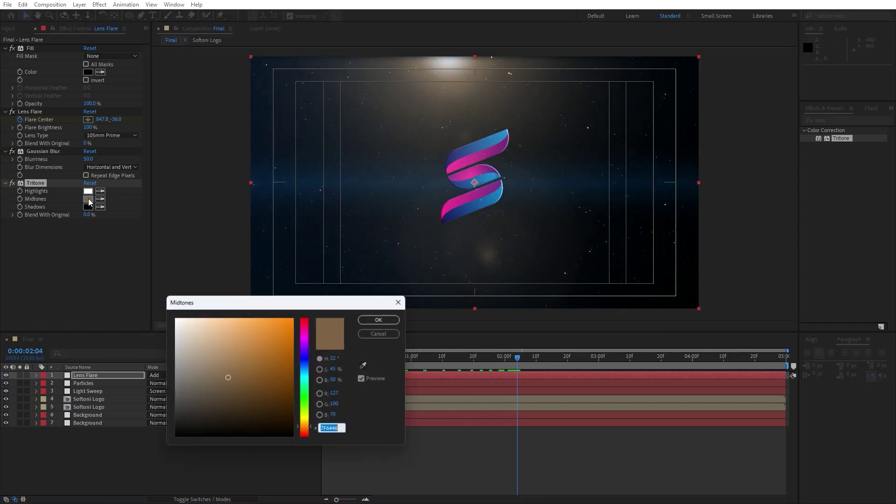
click(305, 367)
drag(306, 369, 286, 342)
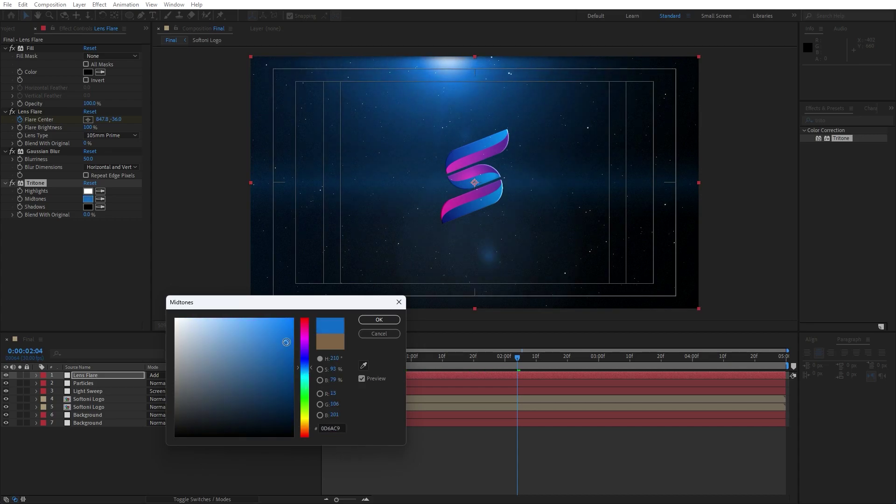
click(379, 320)
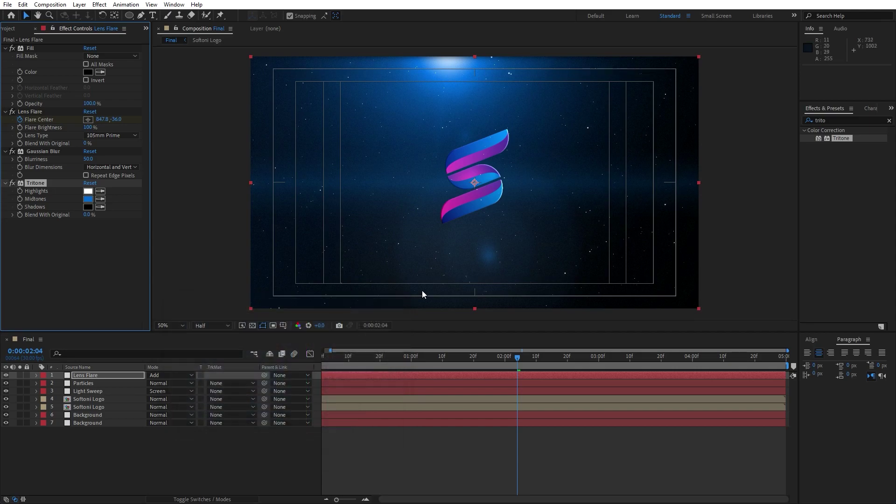
key(space)
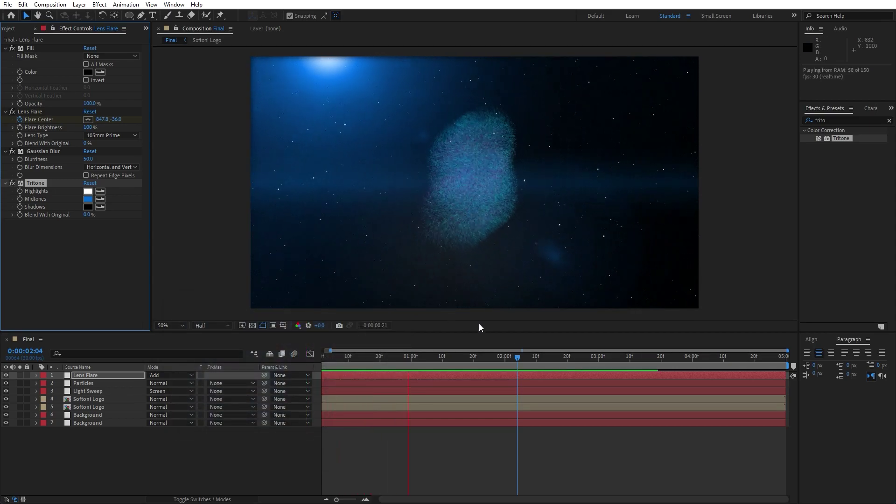
Reveal the Lens Flare layer's keyframes and set the Flare Center's Y value to -110 at 0:00:00:00.
click(443, 358)
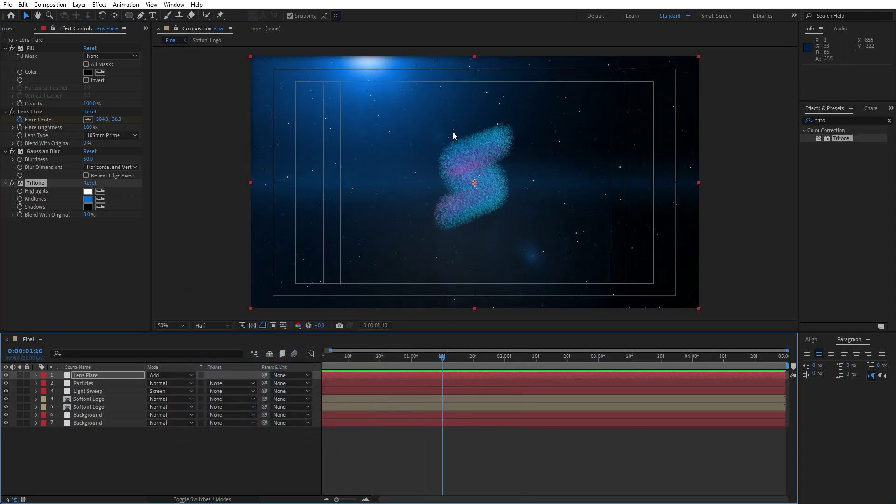
key(u)
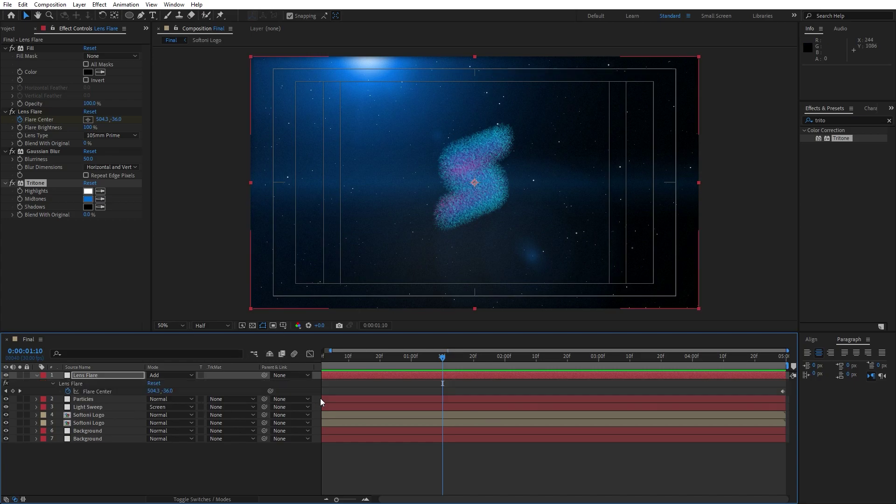
key(Home)
key(End)
key(Home)
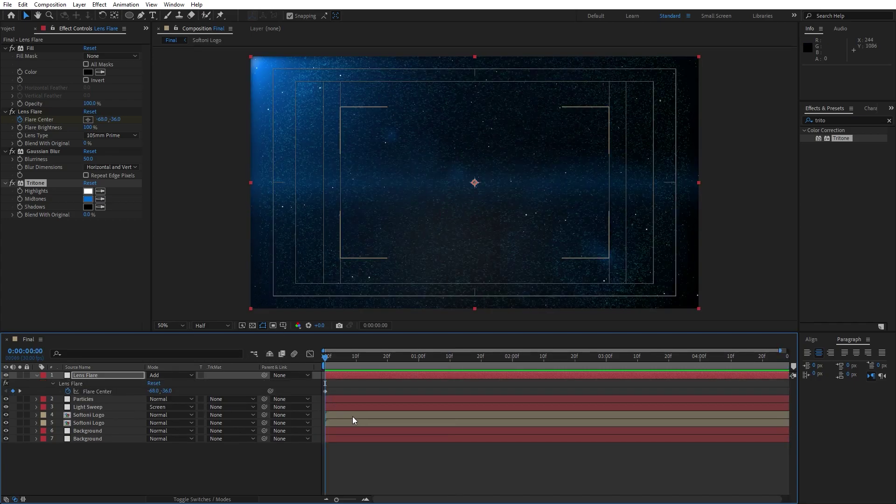
click(169, 390)
text(-)
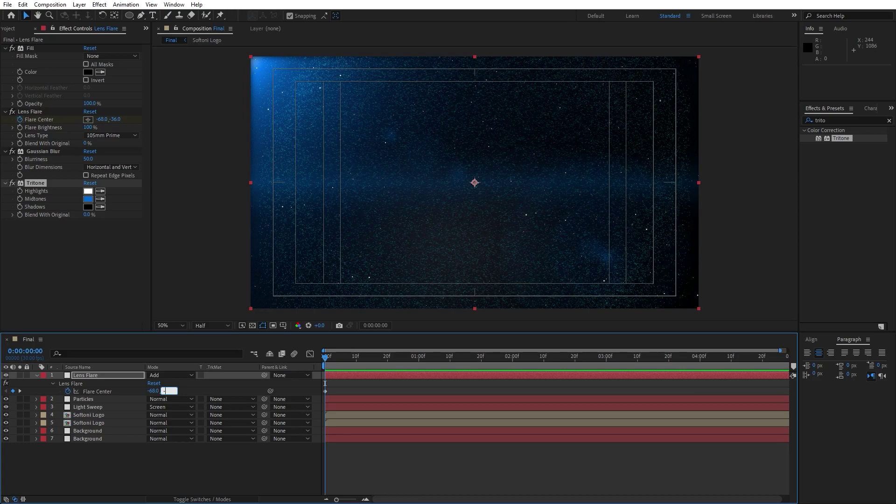
text(110)
click(139, 469)
click(106, 374)
Set the Flare Center's Y value to -110 at 0:00:04:29 and preview the animation.
key(End)
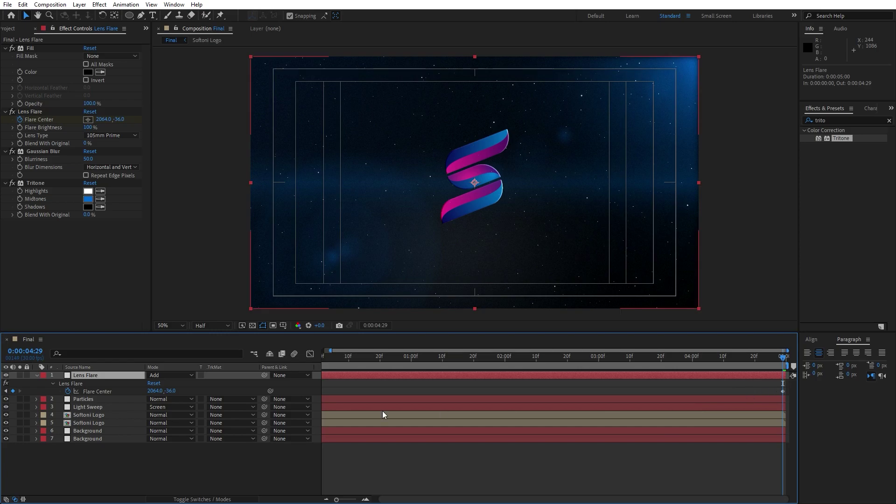
click(172, 390)
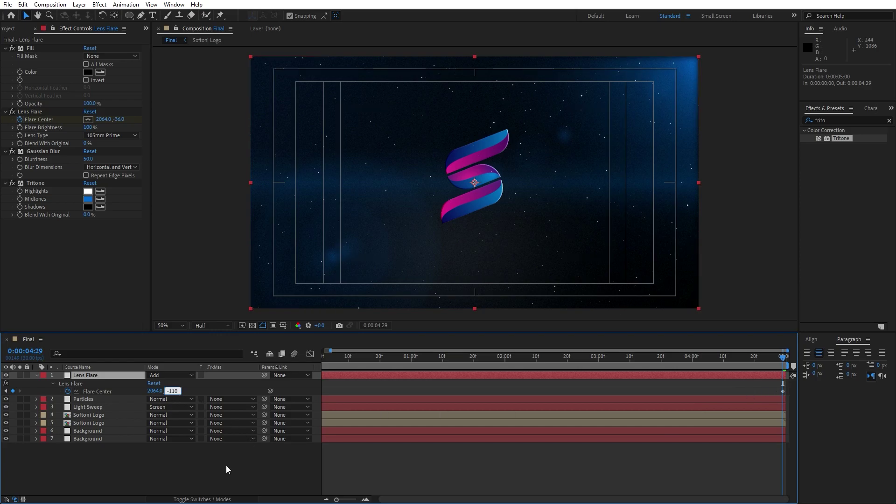
key(Return)
key(space)
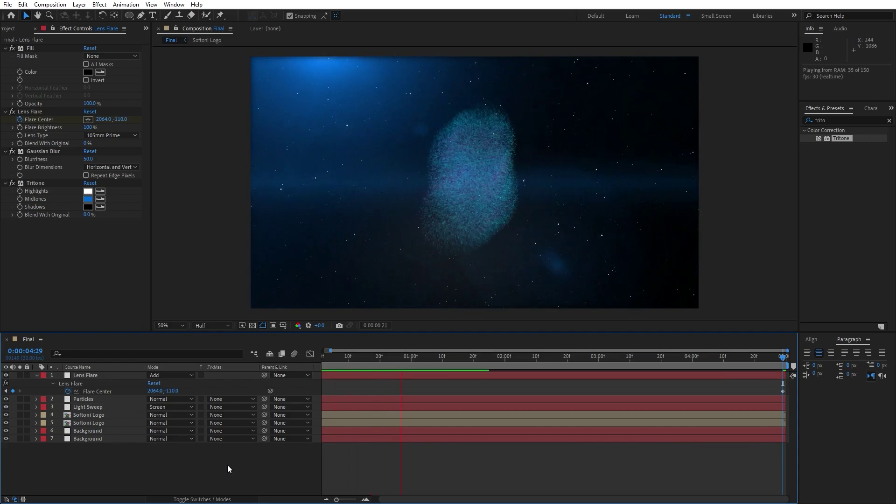
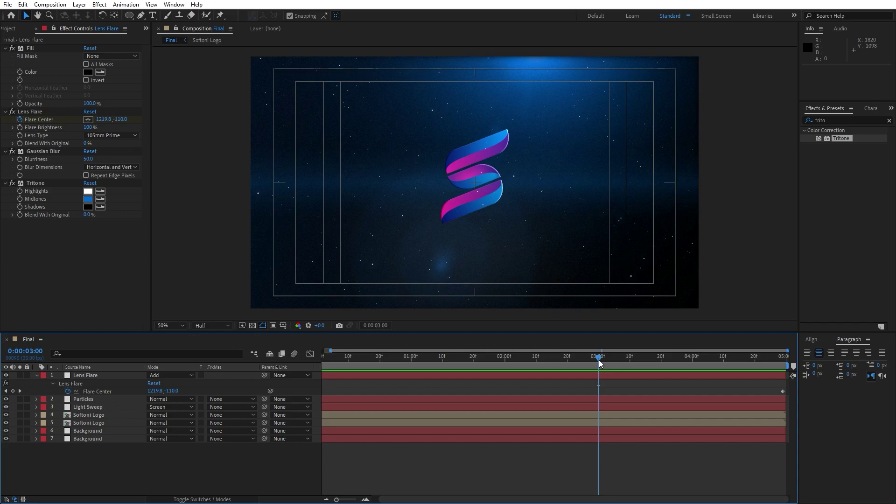
Create a Two-Node Camera named Camera 1 with the 50mm preset.
right_click(214, 463)
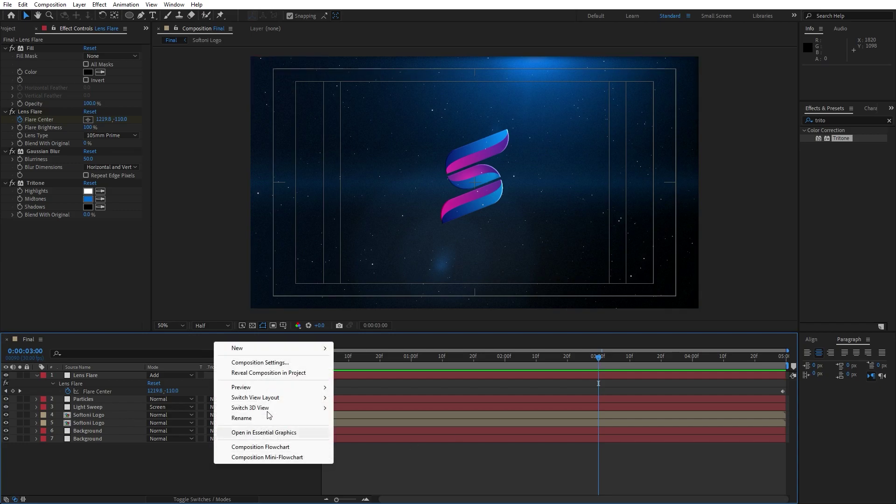
mouse_move(265, 351)
click(369, 393)
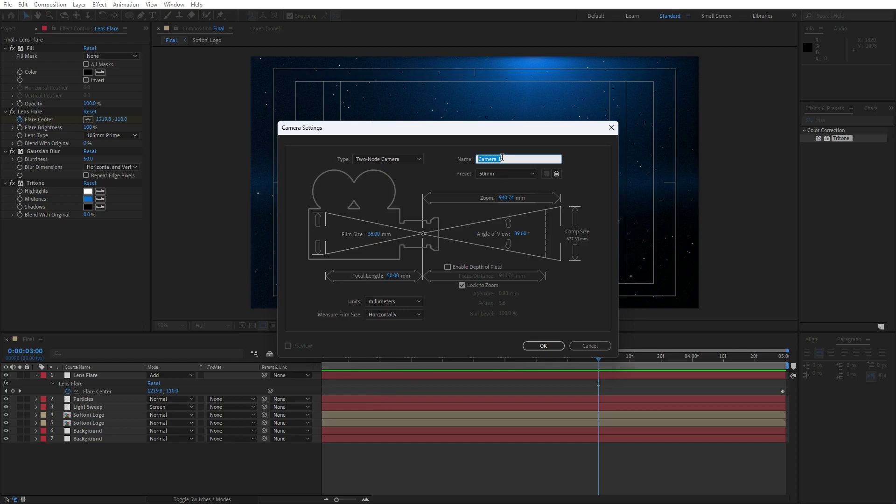
click(495, 175)
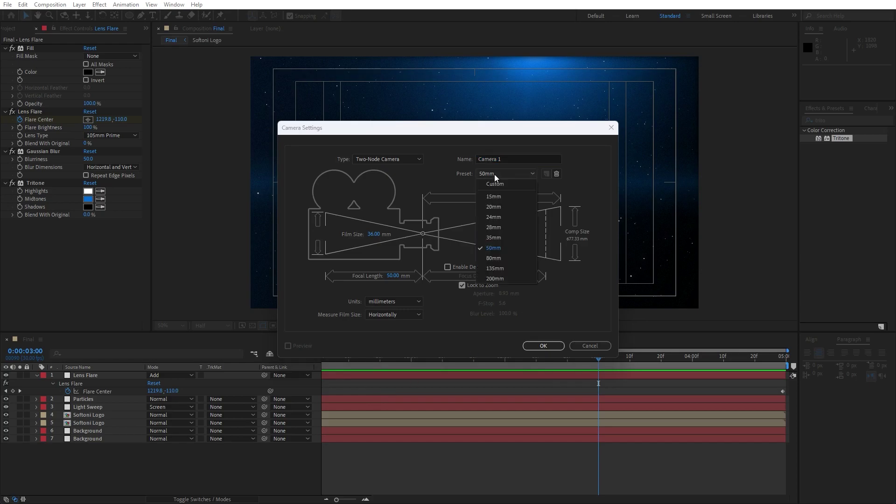
click(494, 174)
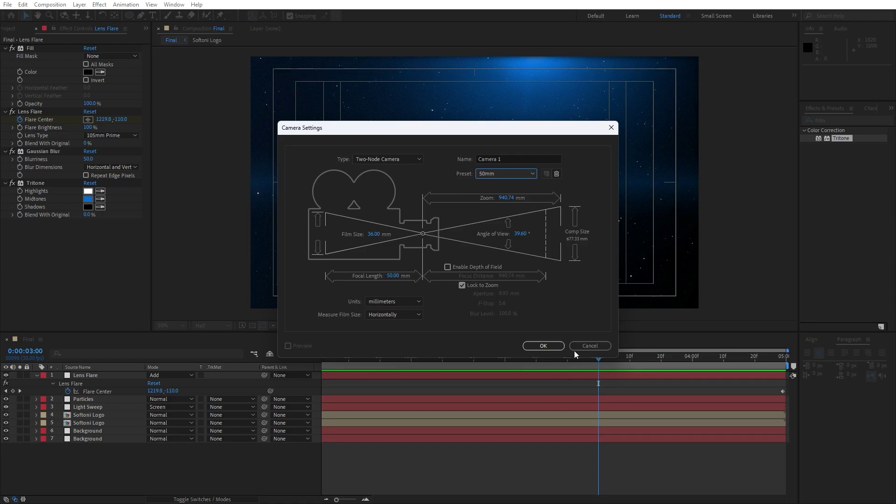
click(543, 346)
Add a null object and rename it Camera Control.
right_click(140, 474)
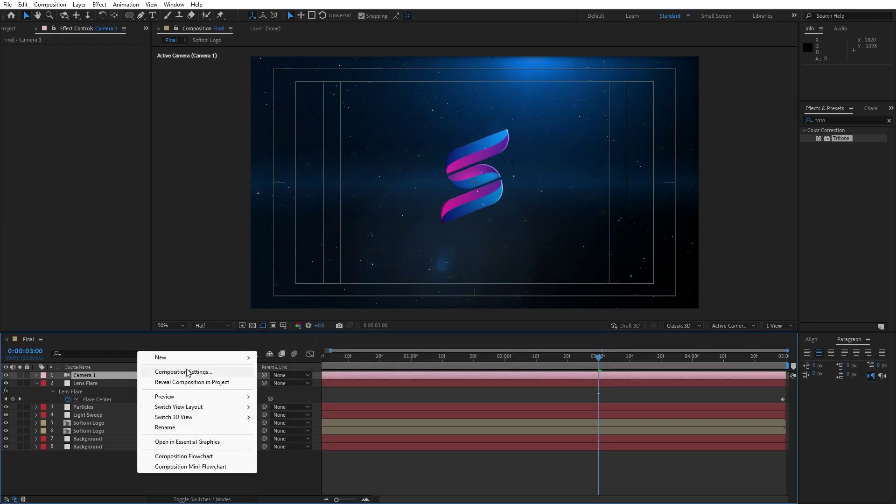
mouse_move(187, 360)
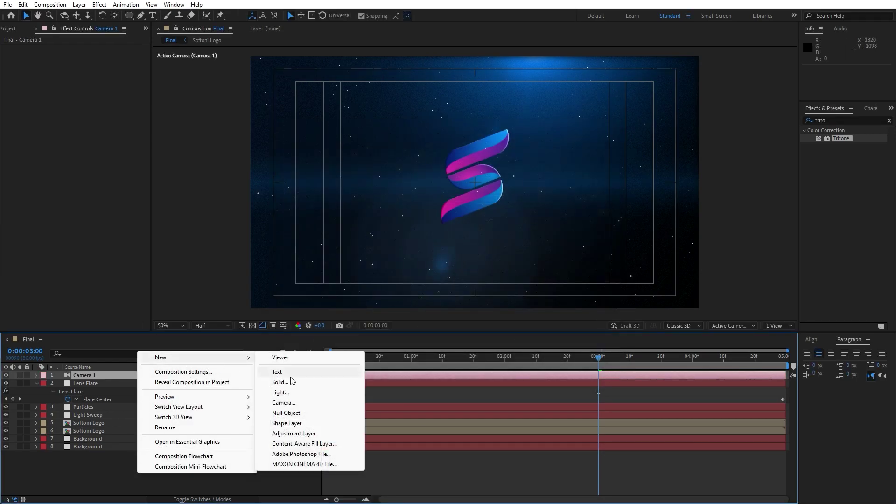
click(298, 411)
key(Return)
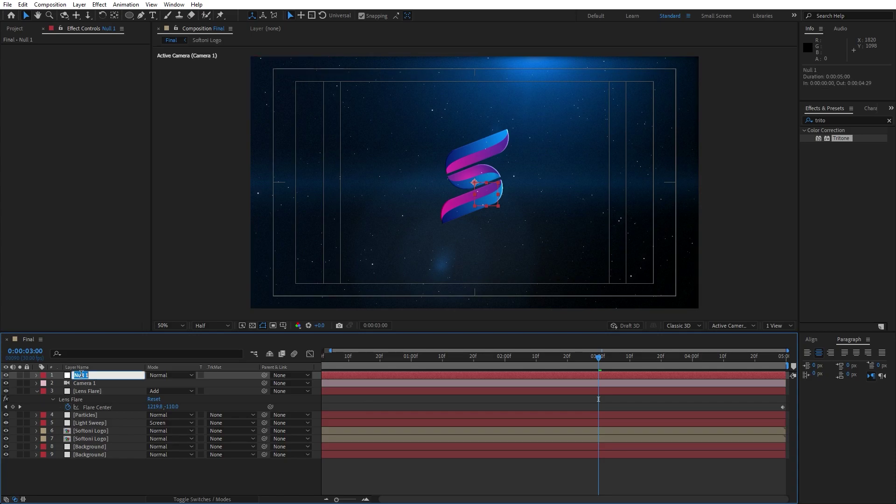
text(Camera Control)
key(Return)
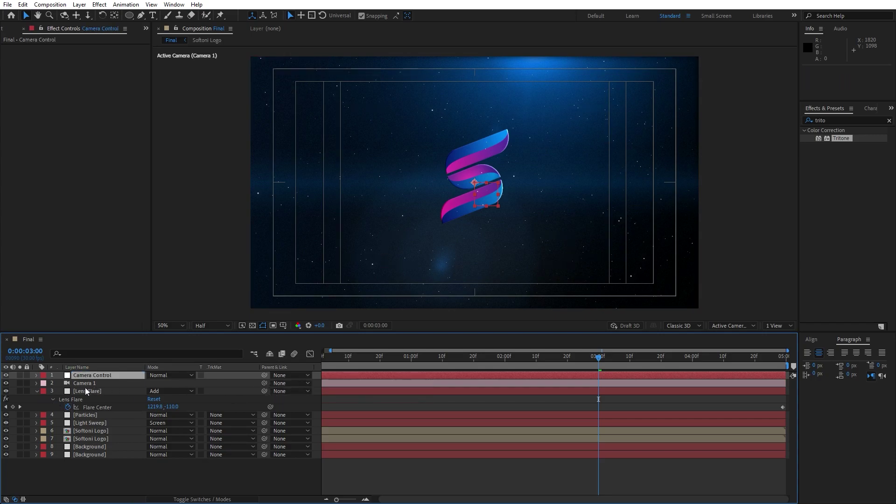
Parent Camera 1 to the Camera Control layer and reveal the null's Position property at 0:00:01:10.
drag(263, 382, 85, 375)
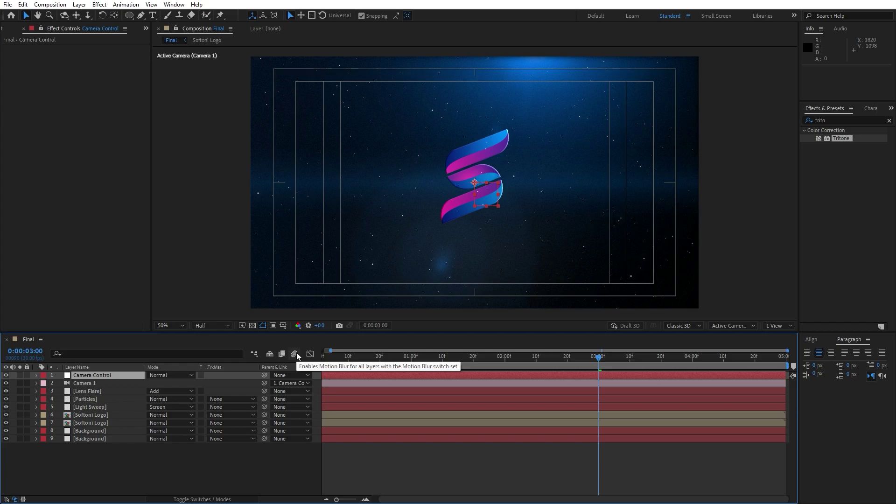
key(p)
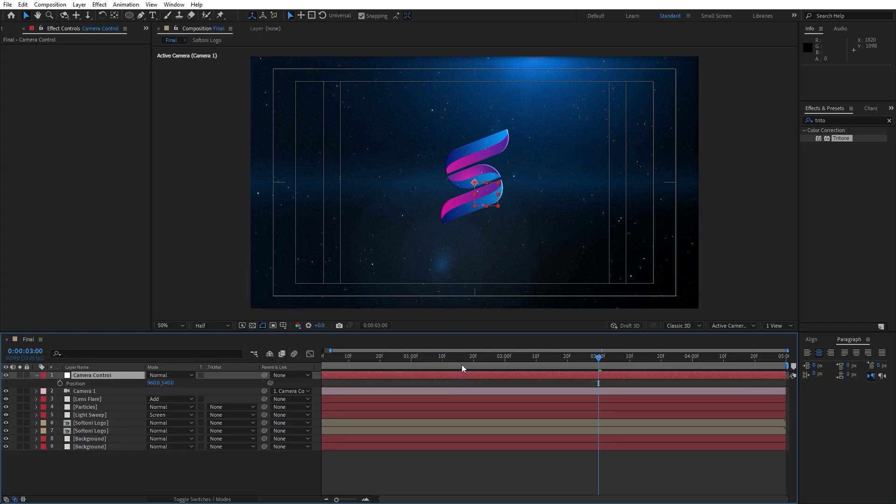
drag(461, 365, 443, 365)
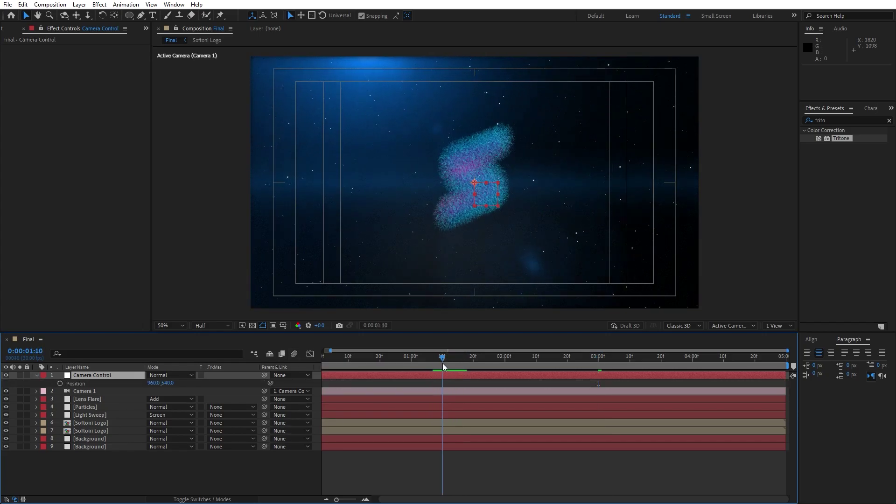
Make Camera Control and all layers below the camera 3D, and enable motion blur for the composition and the layers from Lens Flare to Background.
click(195, 499)
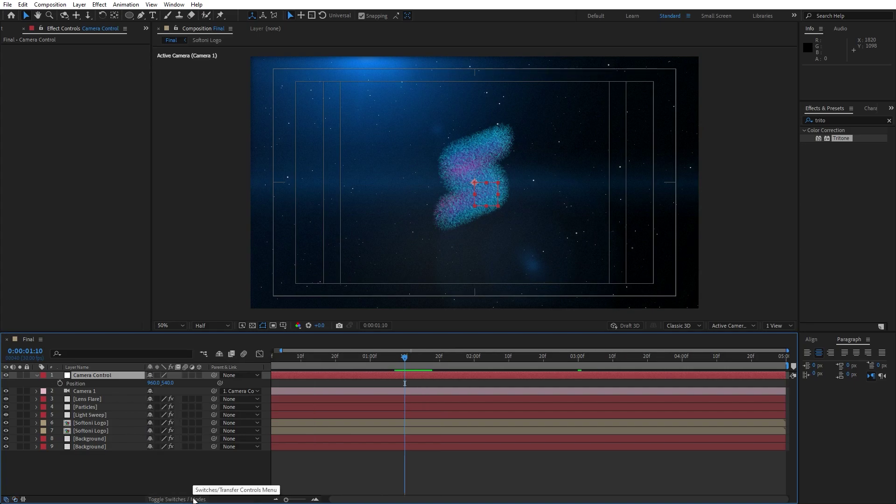
click(199, 375)
drag(200, 431, 200, 478)
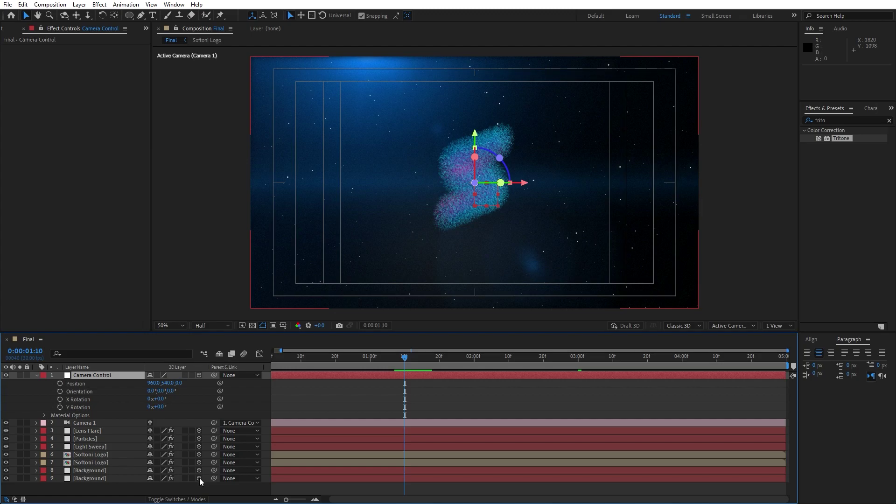
click(243, 355)
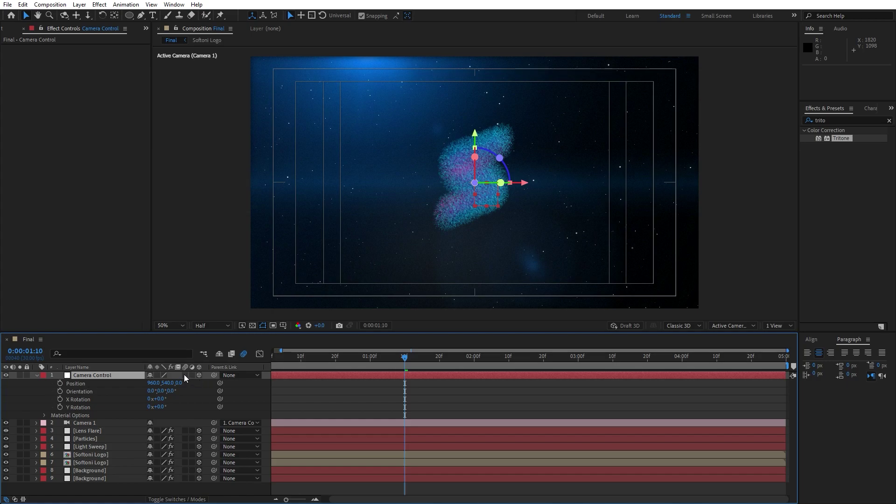
drag(185, 375, 187, 479)
Keyframe Camera Control's Position at 0:00:01:10 and set its Z value to 250 at 0:00:03:10.
key(p)
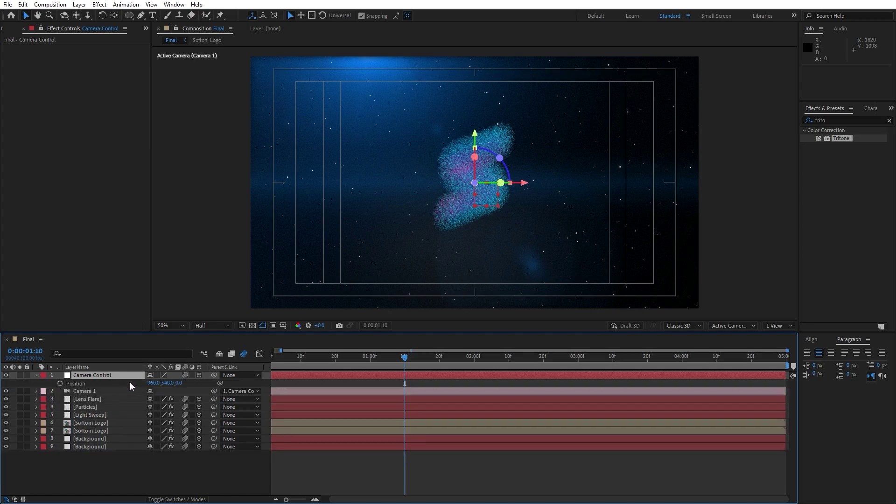
click(59, 383)
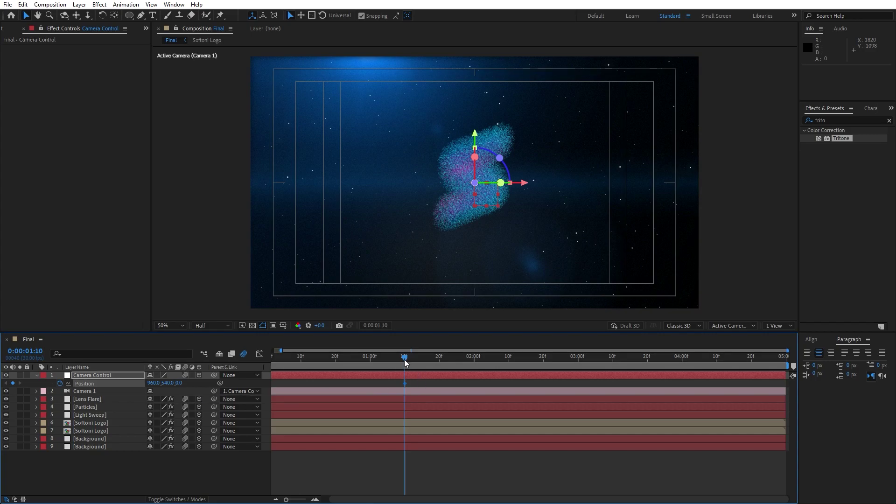
drag(403, 360, 612, 372)
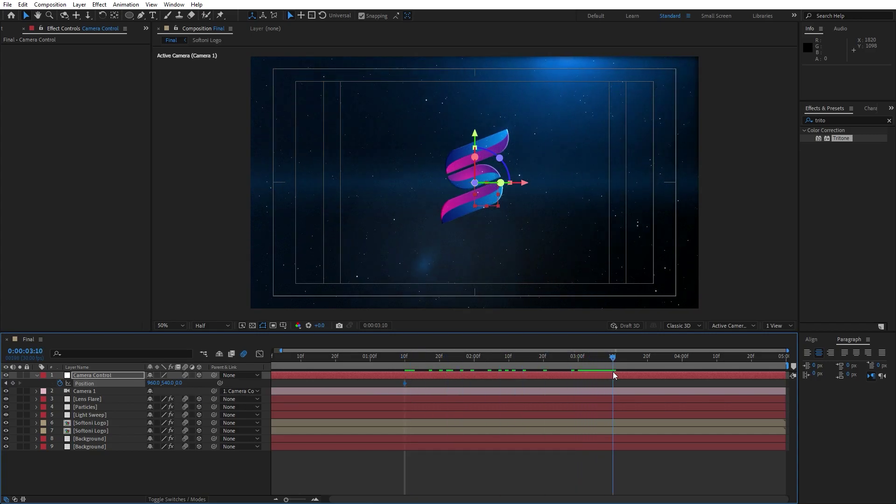
drag(180, 383, 258, 384)
click(184, 383)
text(250)
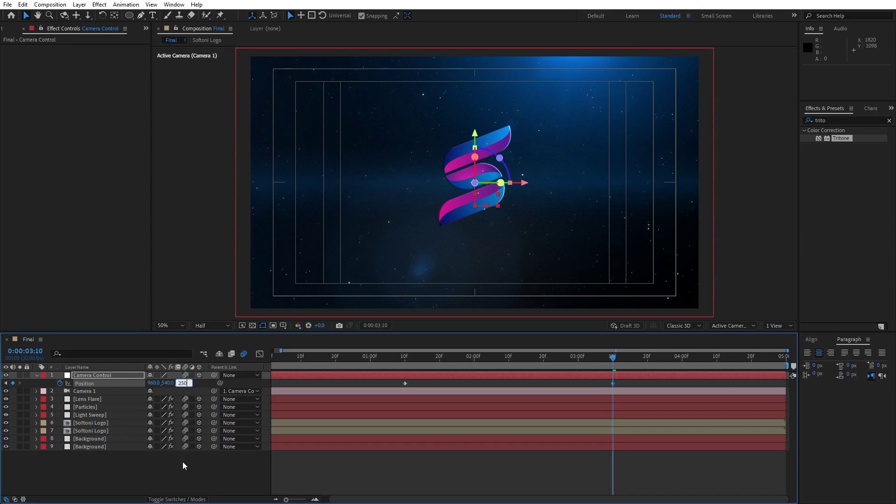
click(182, 461)
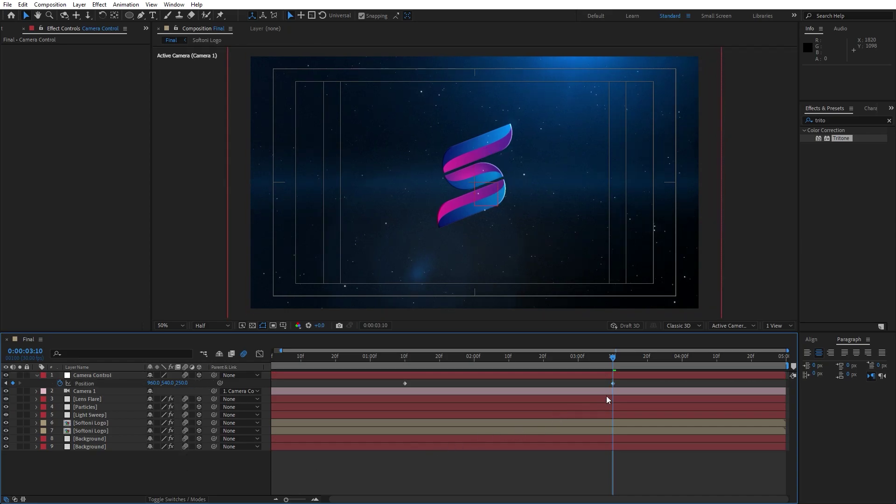
Easy-ease both Camera Control Position keyframes and shape their speed graph into a sharp peak at 0:00:02:10.
drag(634, 384, 350, 389)
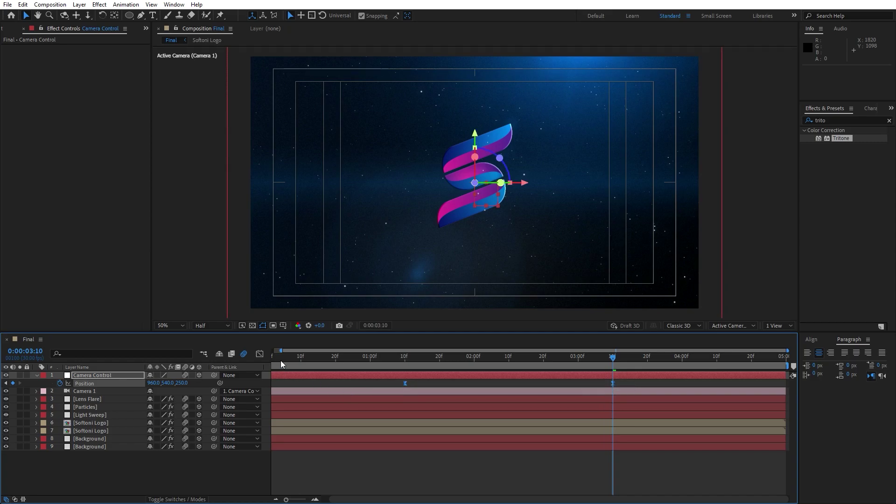
click(260, 353)
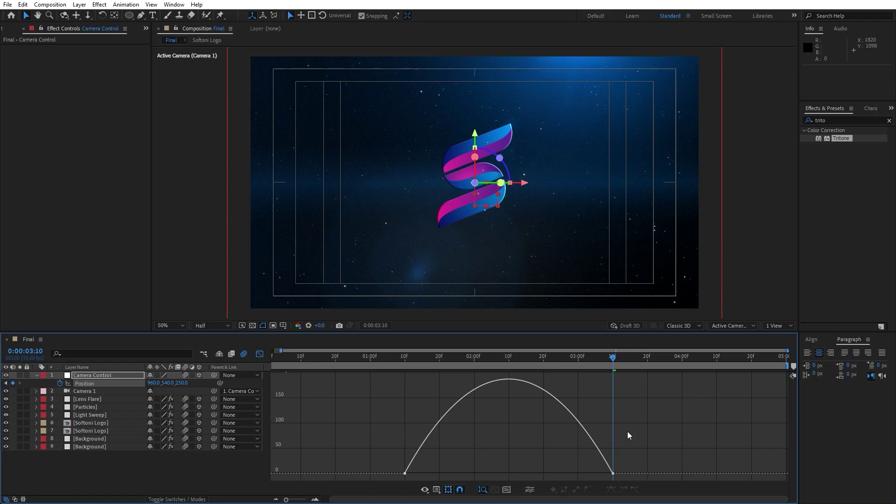
right_click(602, 418)
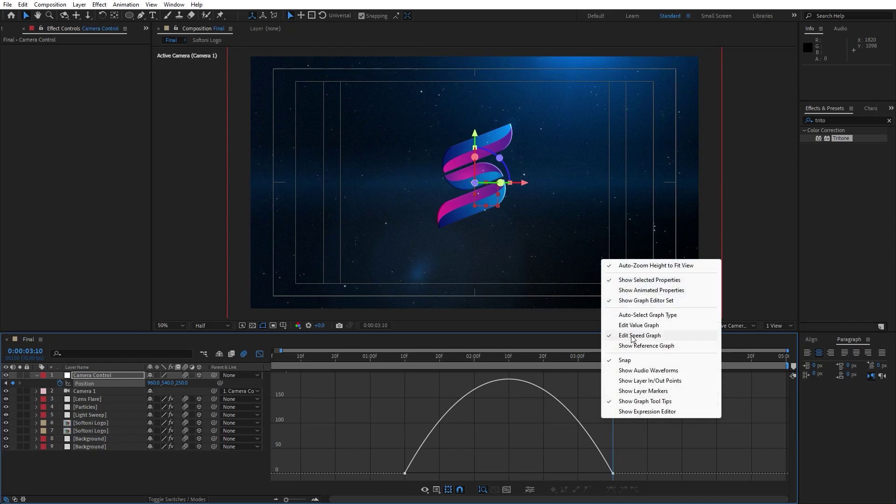
click(509, 359)
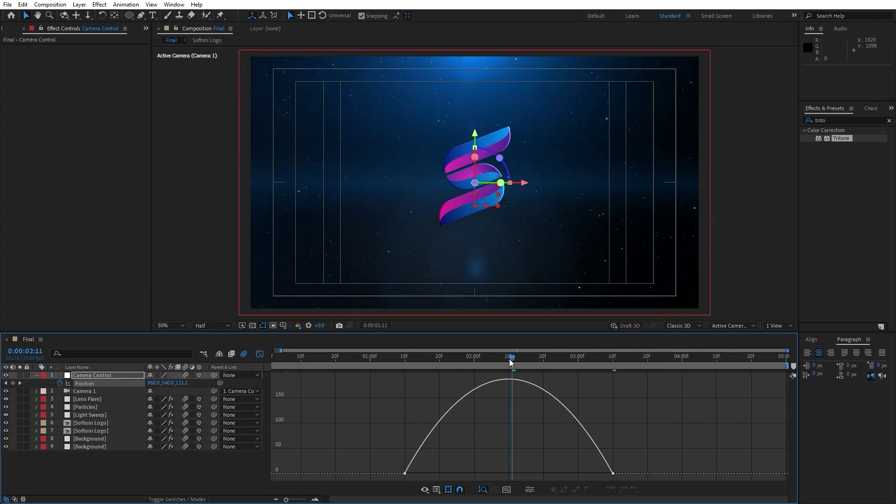
click(507, 359)
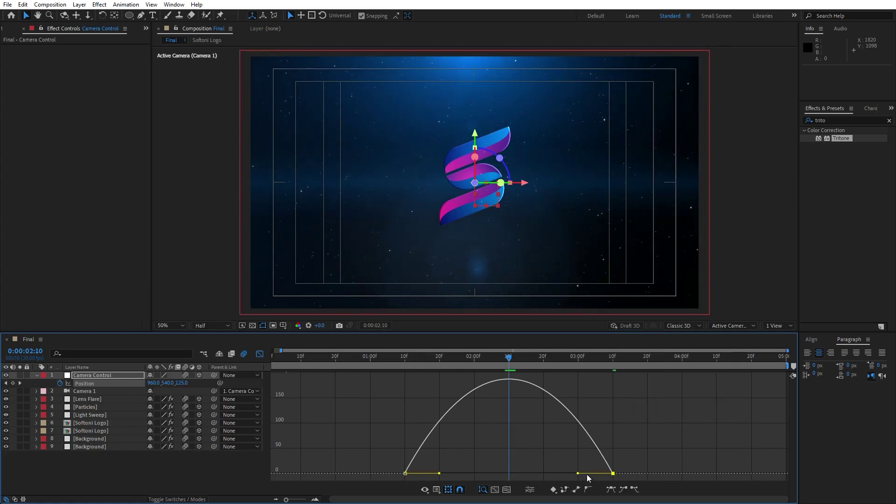
click(612, 473)
drag(579, 473, 510, 473)
drag(439, 473, 507, 474)
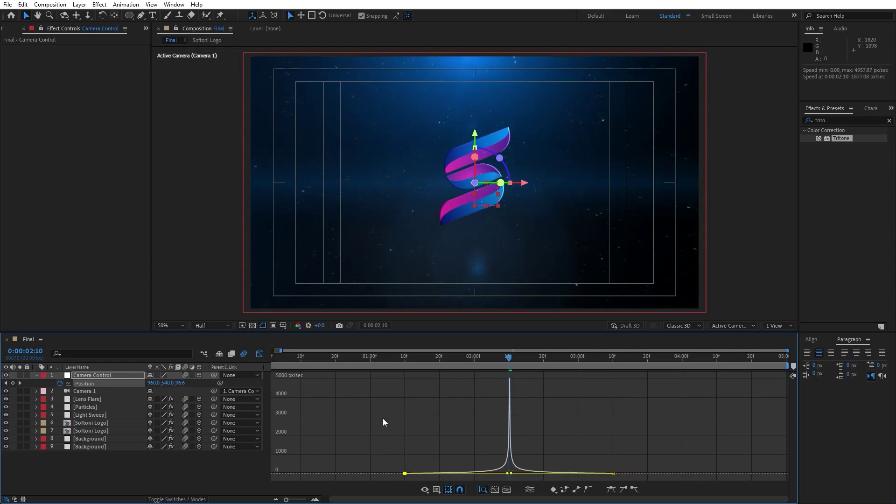
Return from the speed graph to the layer view and preview the camera move.
click(260, 353)
click(505, 357)
key(space)
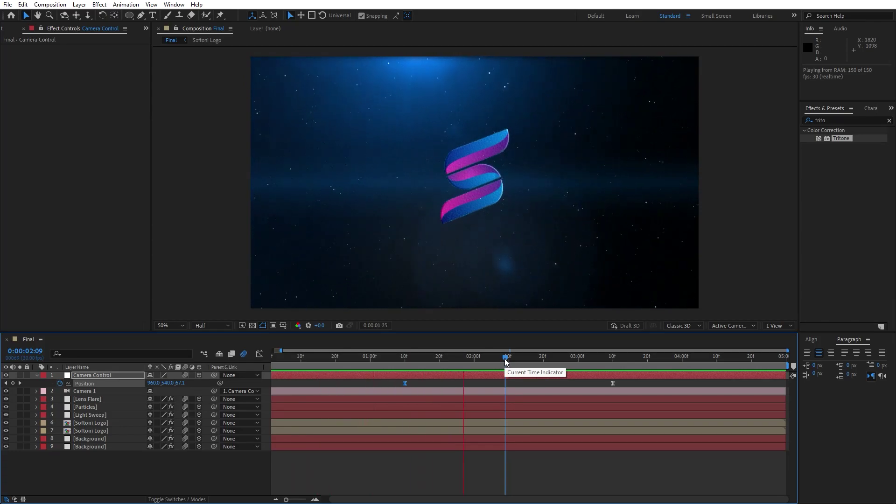
key(space)
Collapse the Camera Control layer's Position property, go to 0:00:02:11 and deselect all layers.
click(463, 358)
key(p)
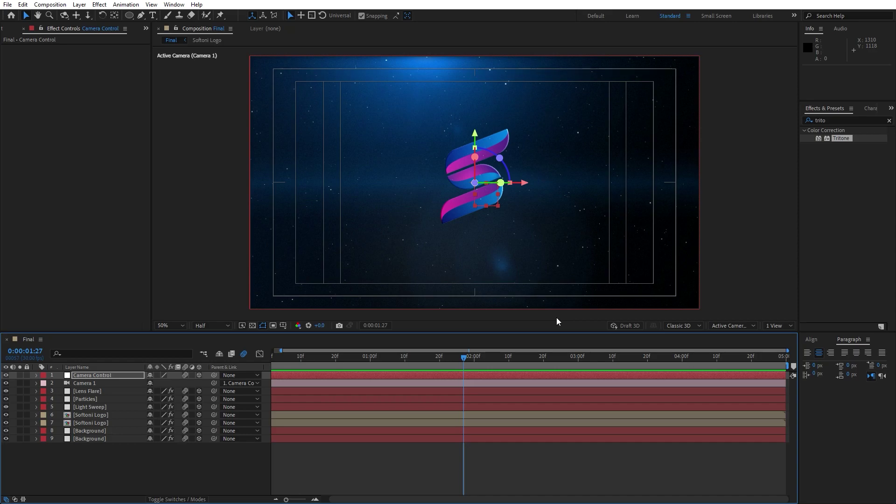
drag(460, 356, 509, 358)
click(192, 457)
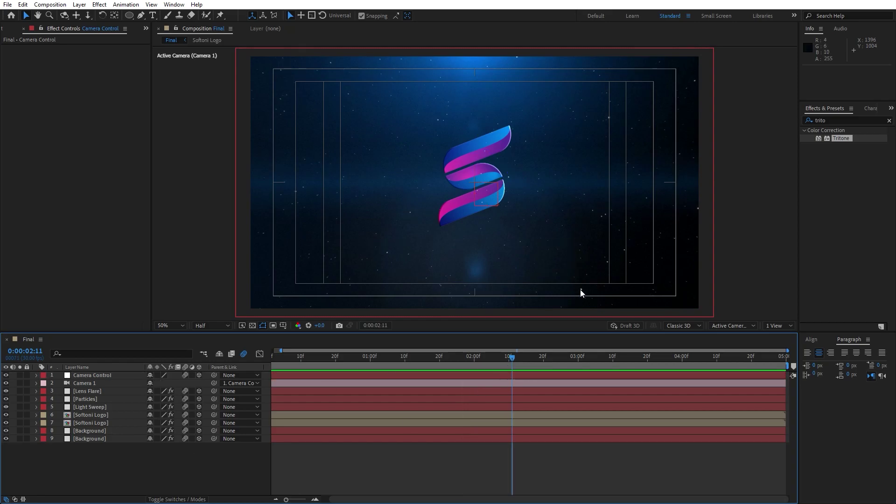